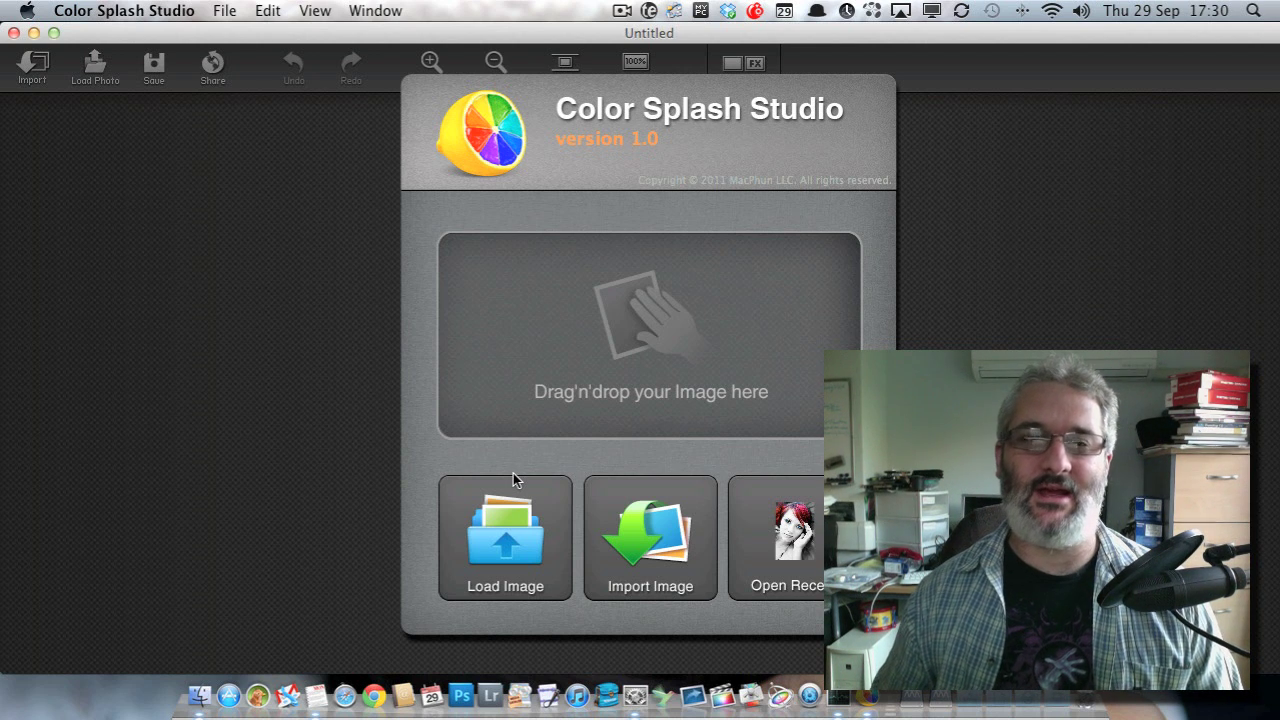
Load the photo _MG_1726-Edit-Edit.jpg from the Welshot Manchester folder.
left_click(507, 531)
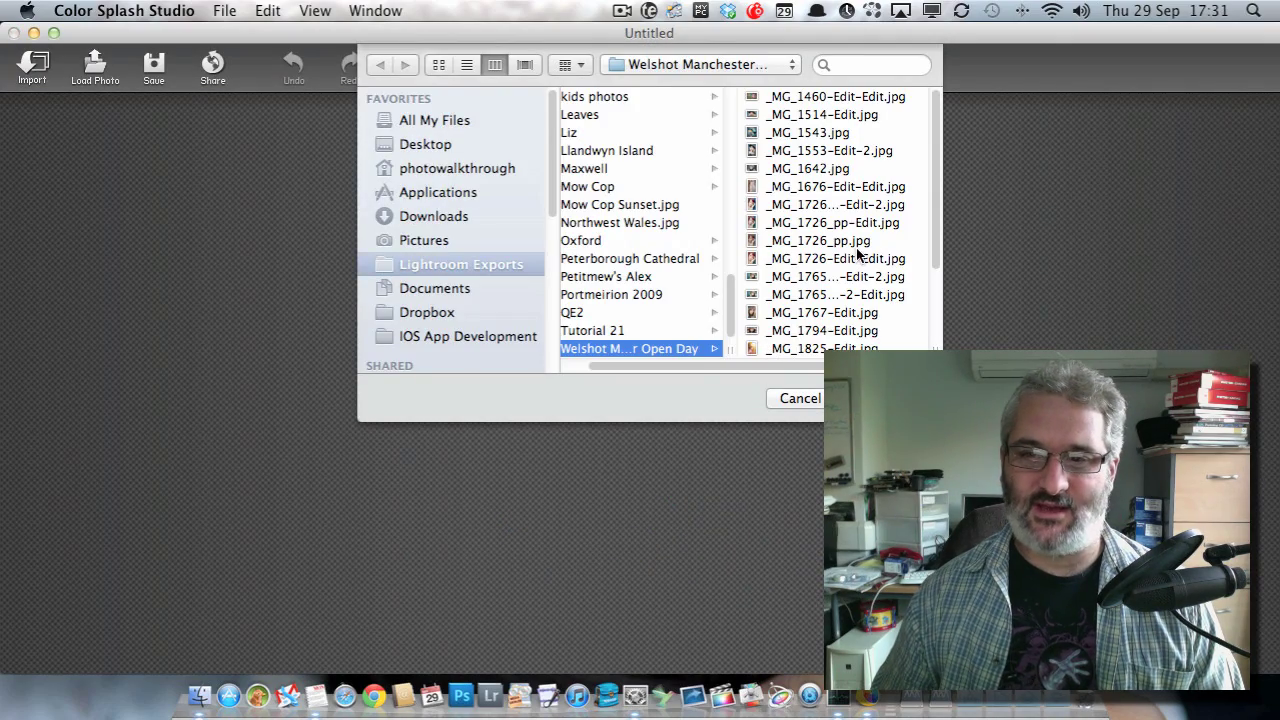
left_click(857, 256)
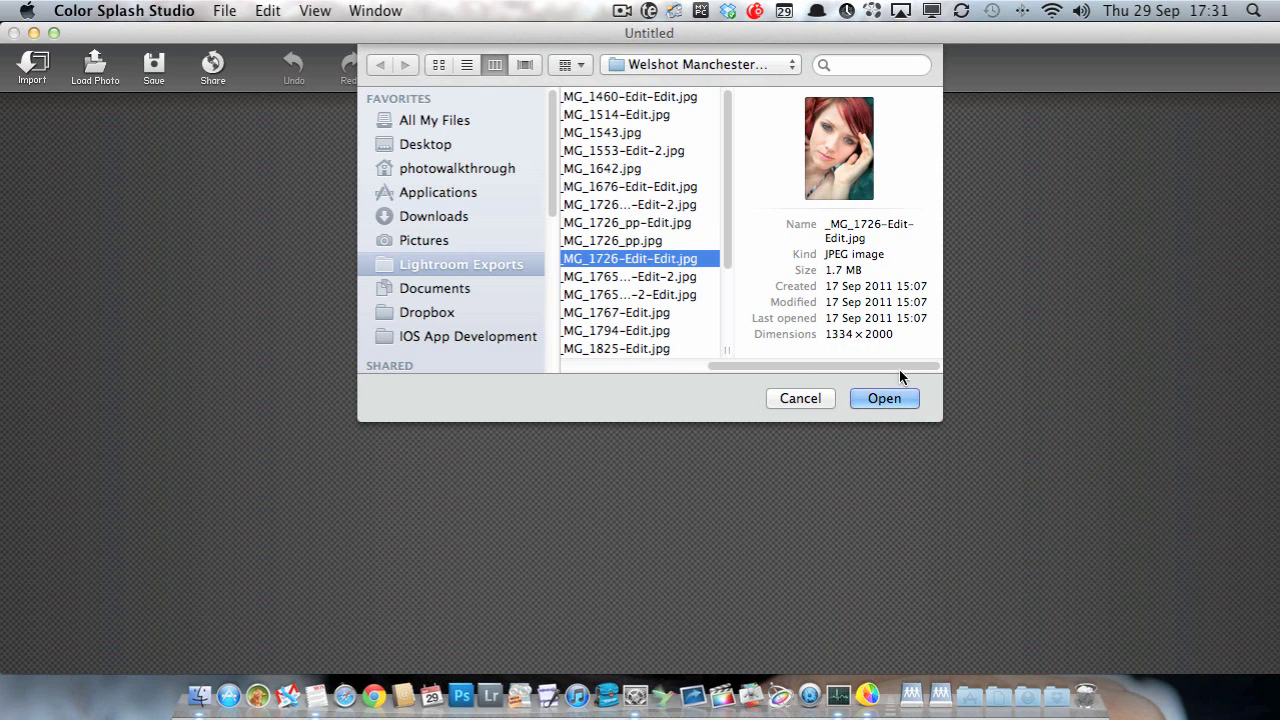
left_click(885, 398)
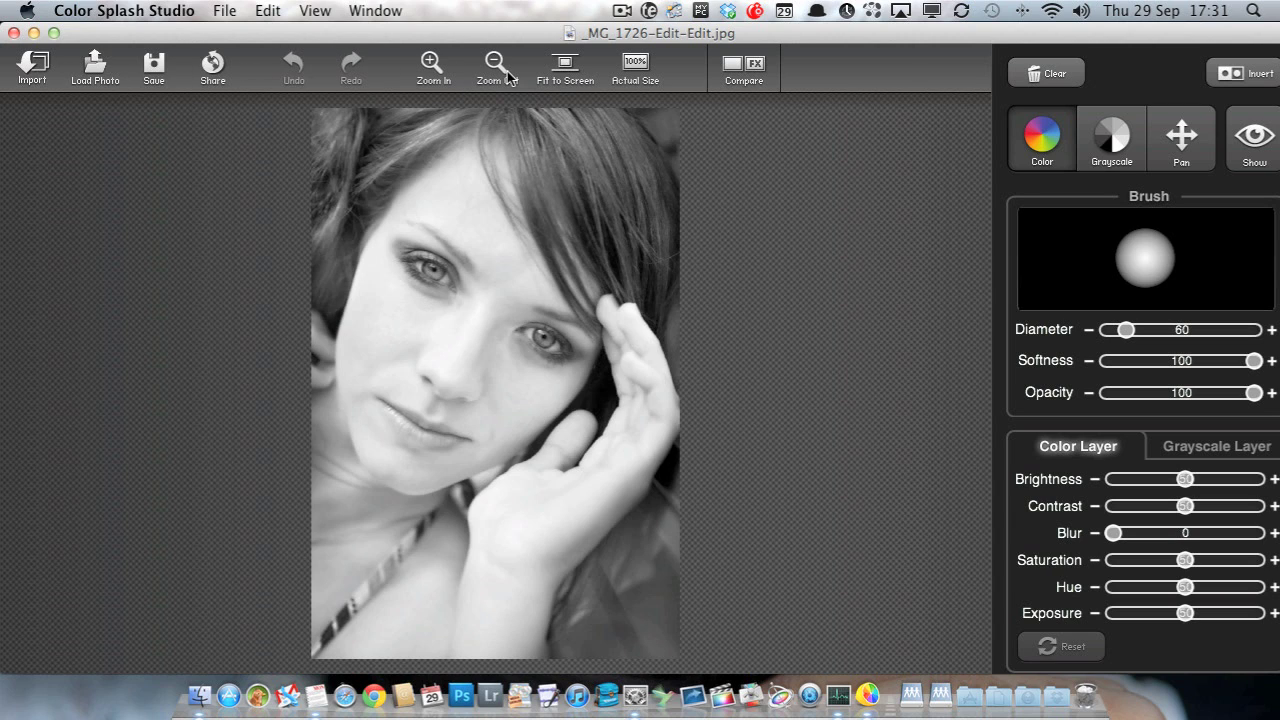
Inspect the portrait at actual size, fit it to the screen, and compare the original with the grayscale version.
left_click(641, 70)
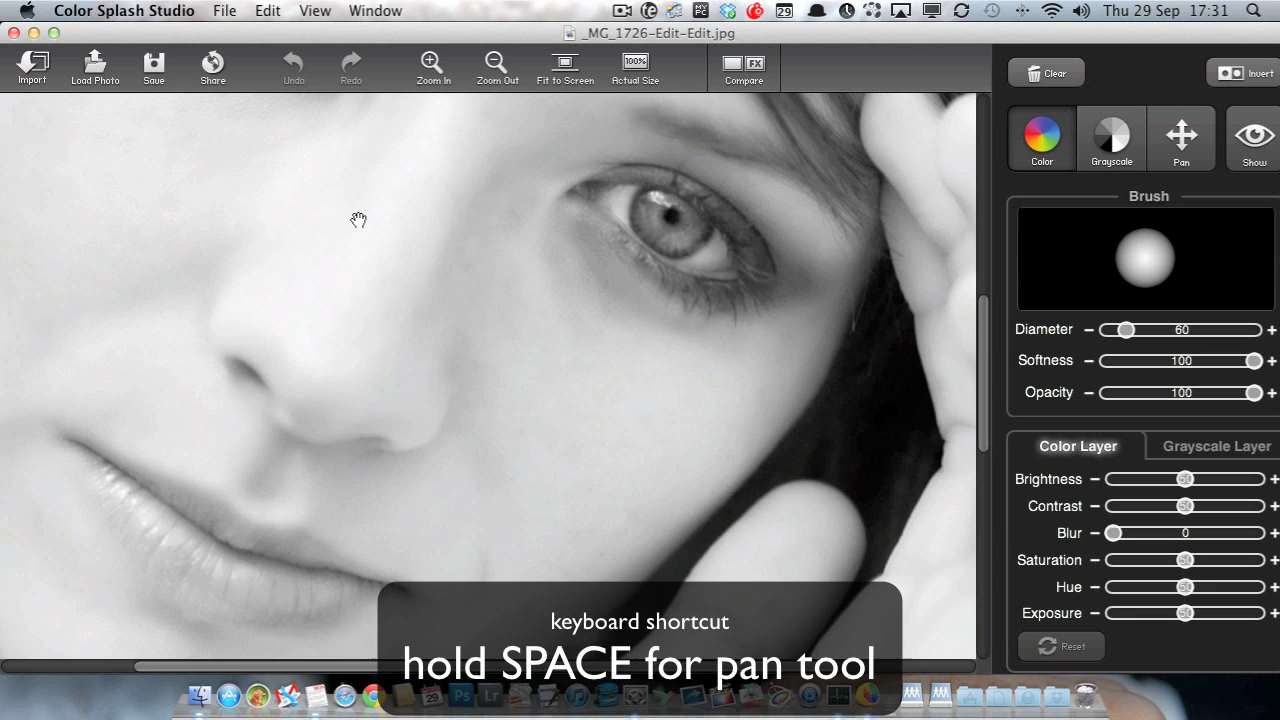
left_click_drag(308, 177, 213, 439)
left_click_drag(719, 354, 704, 272)
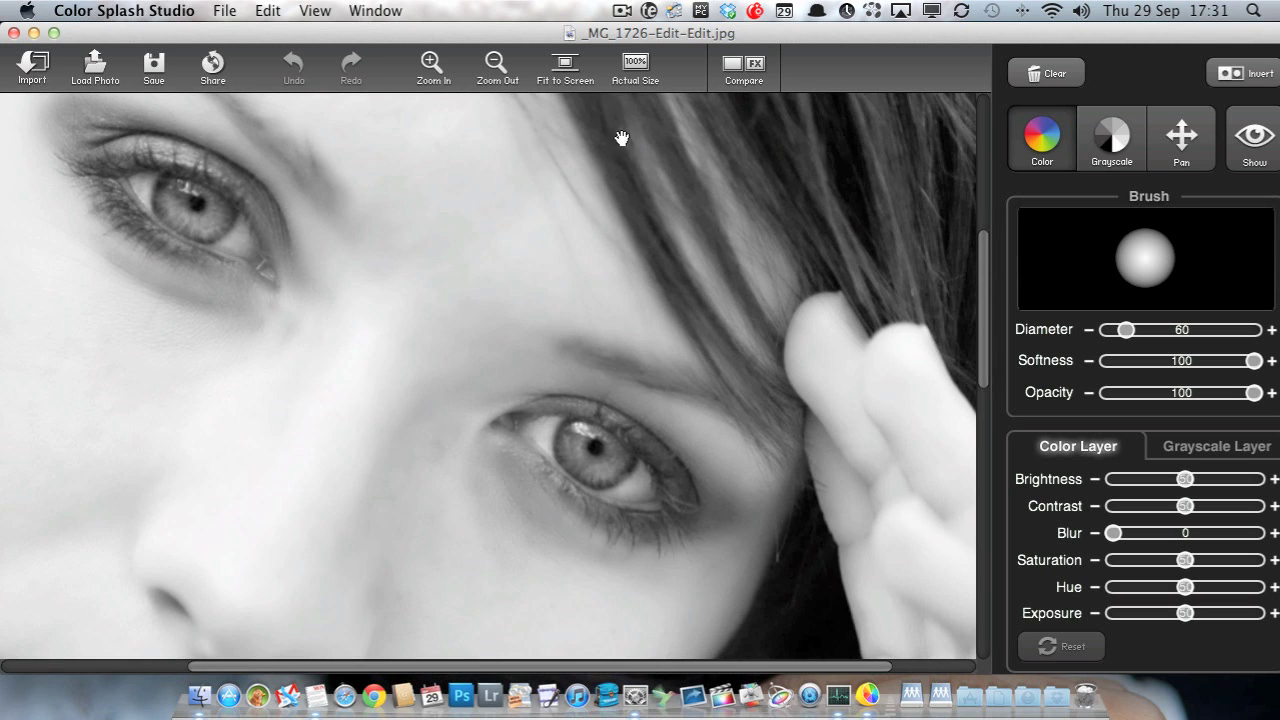
left_click(563, 67)
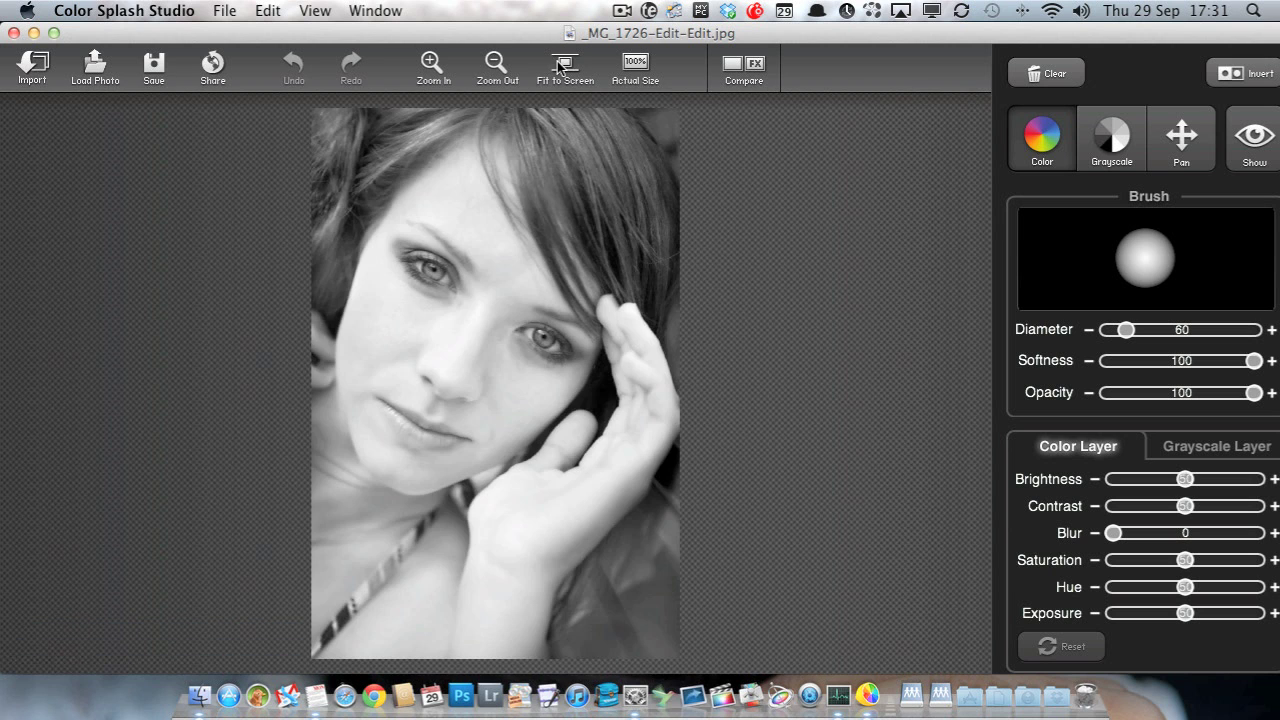
left_click(744, 58)
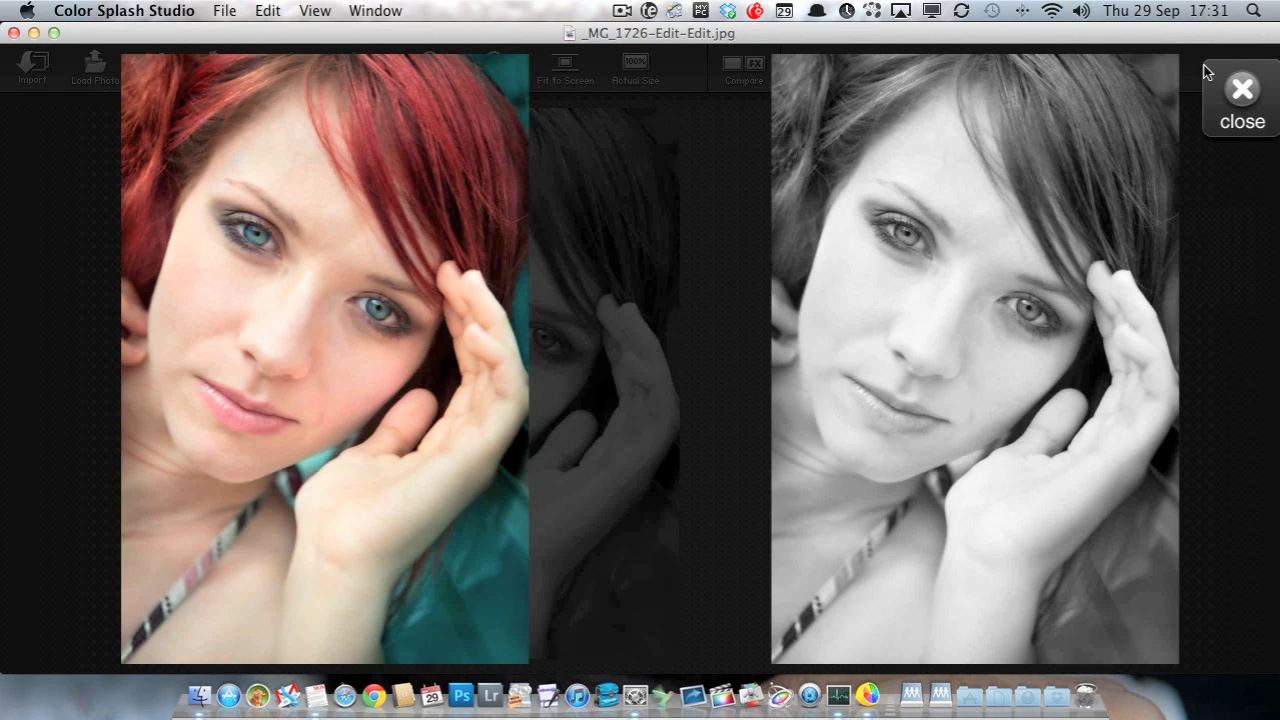
left_click(1238, 82)
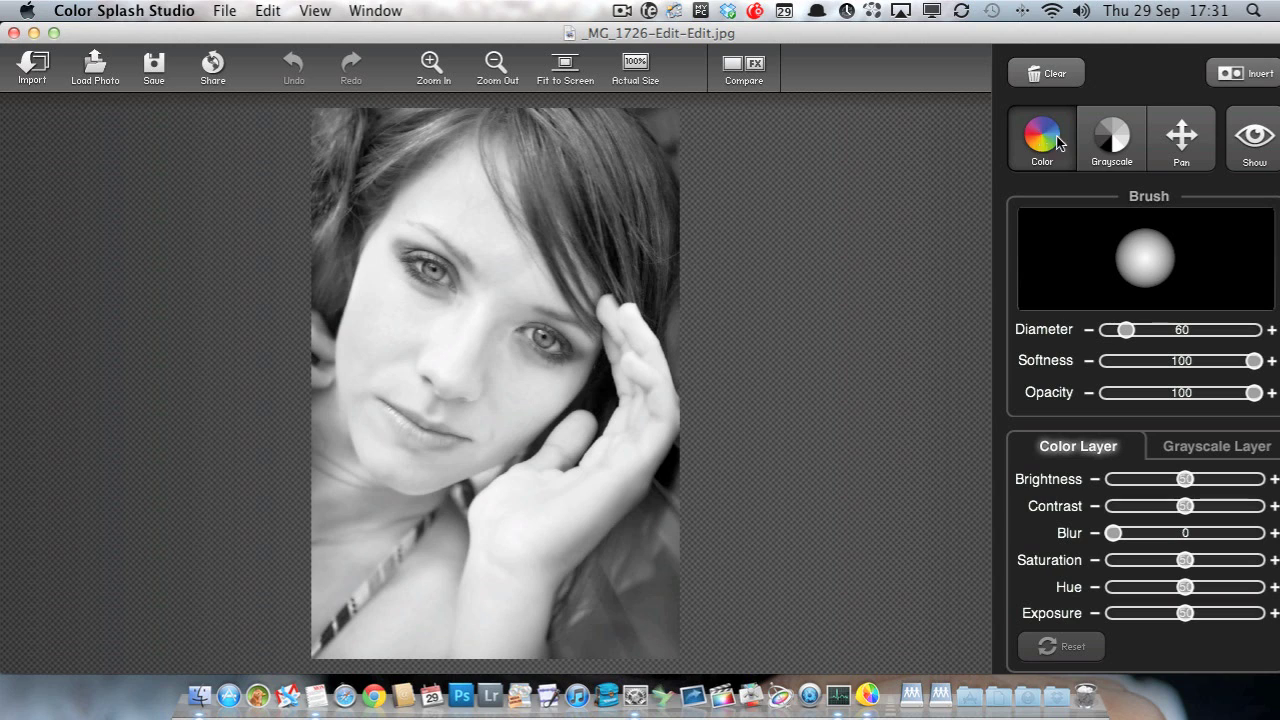
Activate the Color brush for work on the eye nearer the raised hand.
left_click(1105, 160)
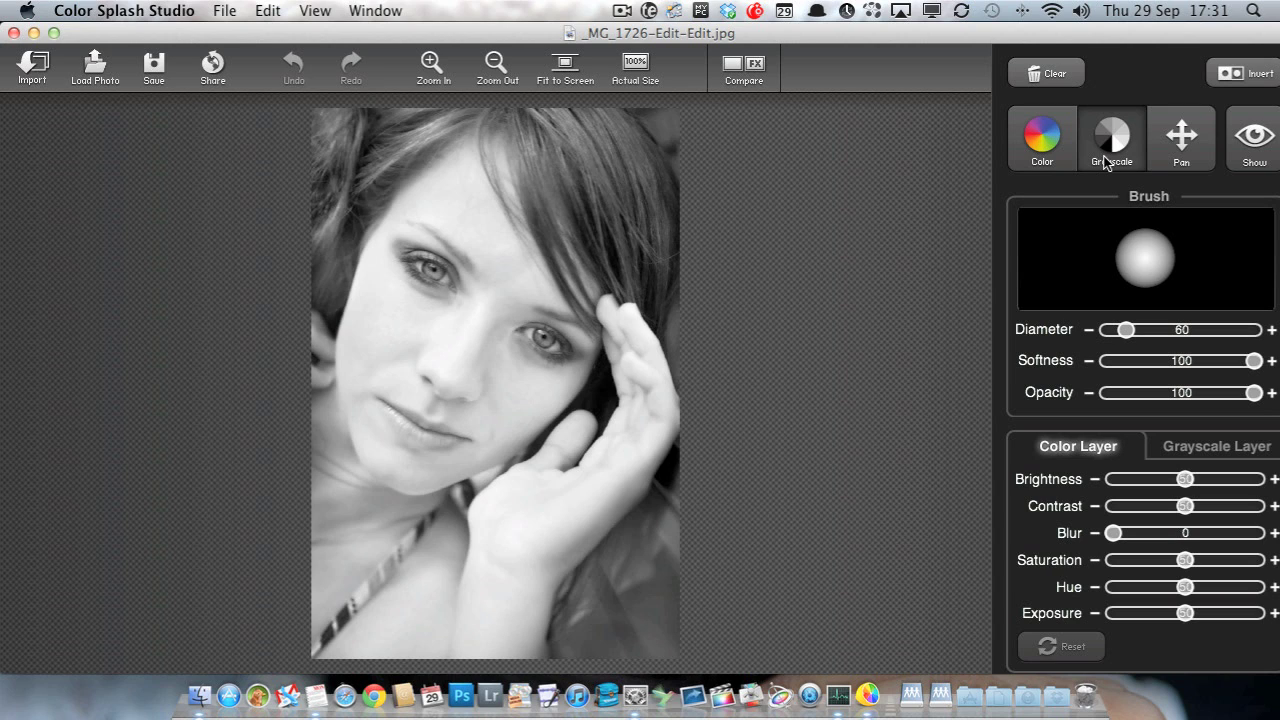
left_click(1182, 145)
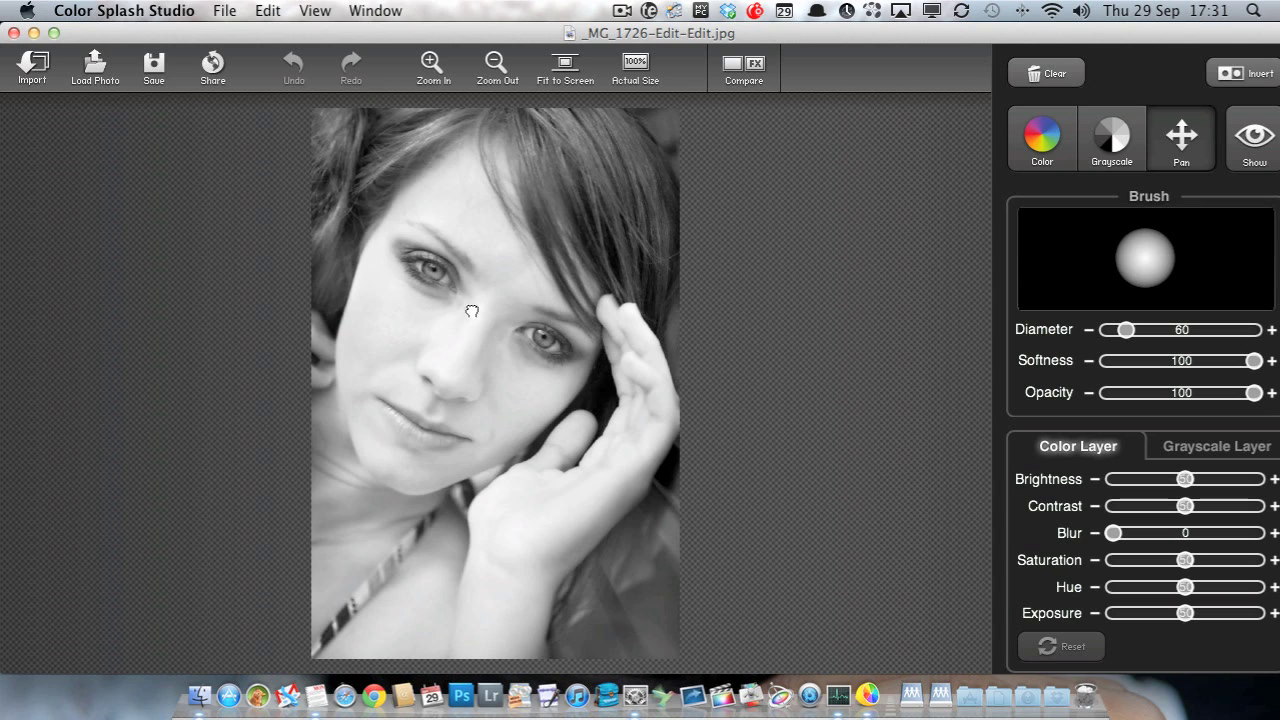
left_click(1050, 143)
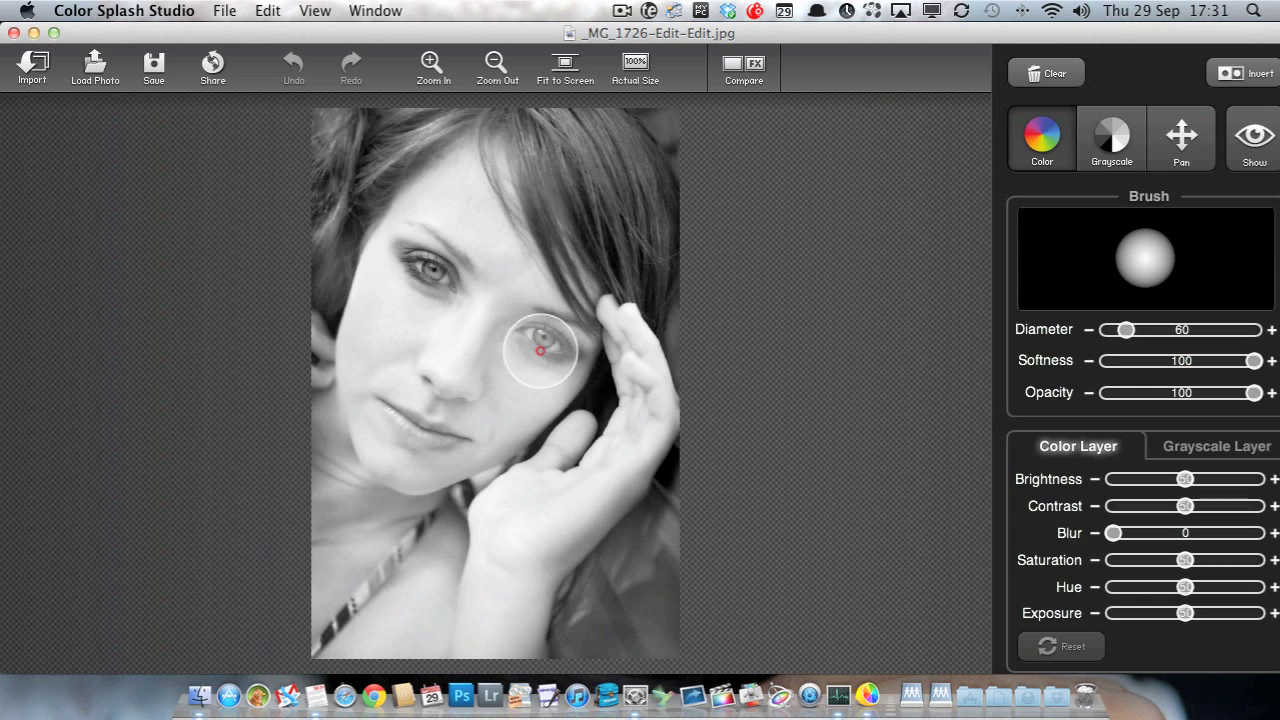
key("super+minus")
scroll(540, 350, "up", 5)
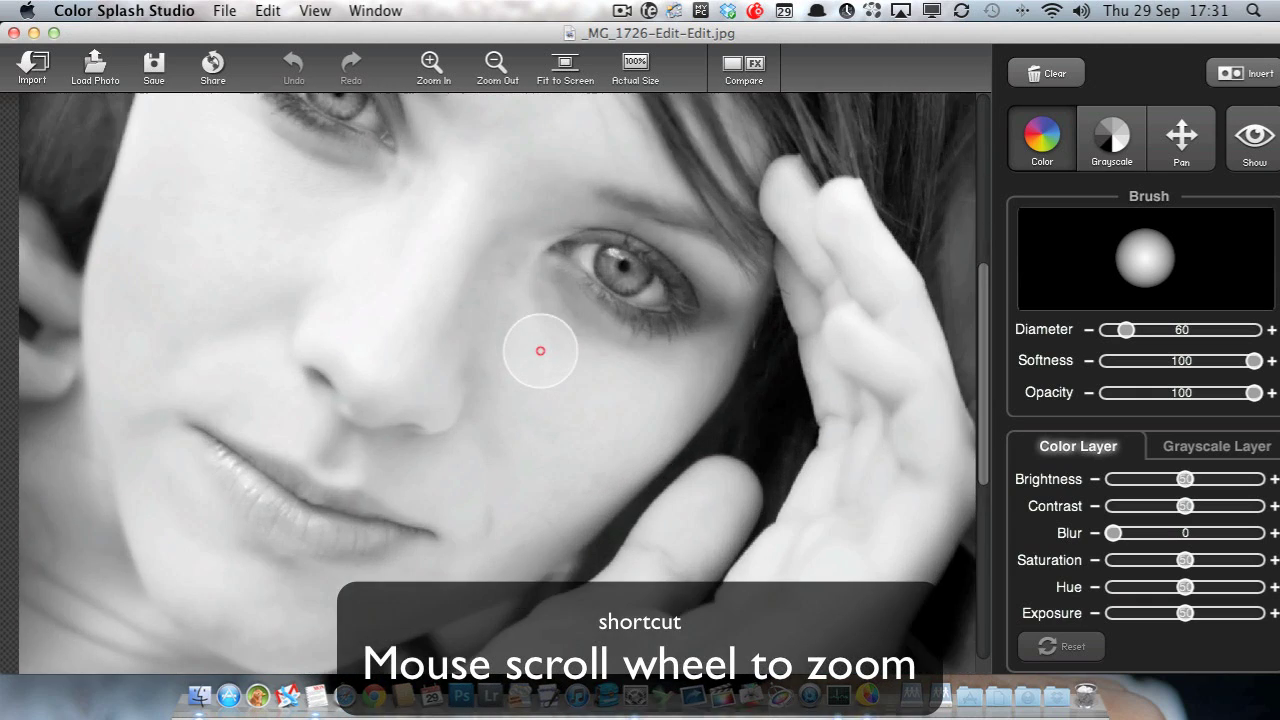
scroll(540, 350, "up", 4)
scroll(540, 350, "down", 3)
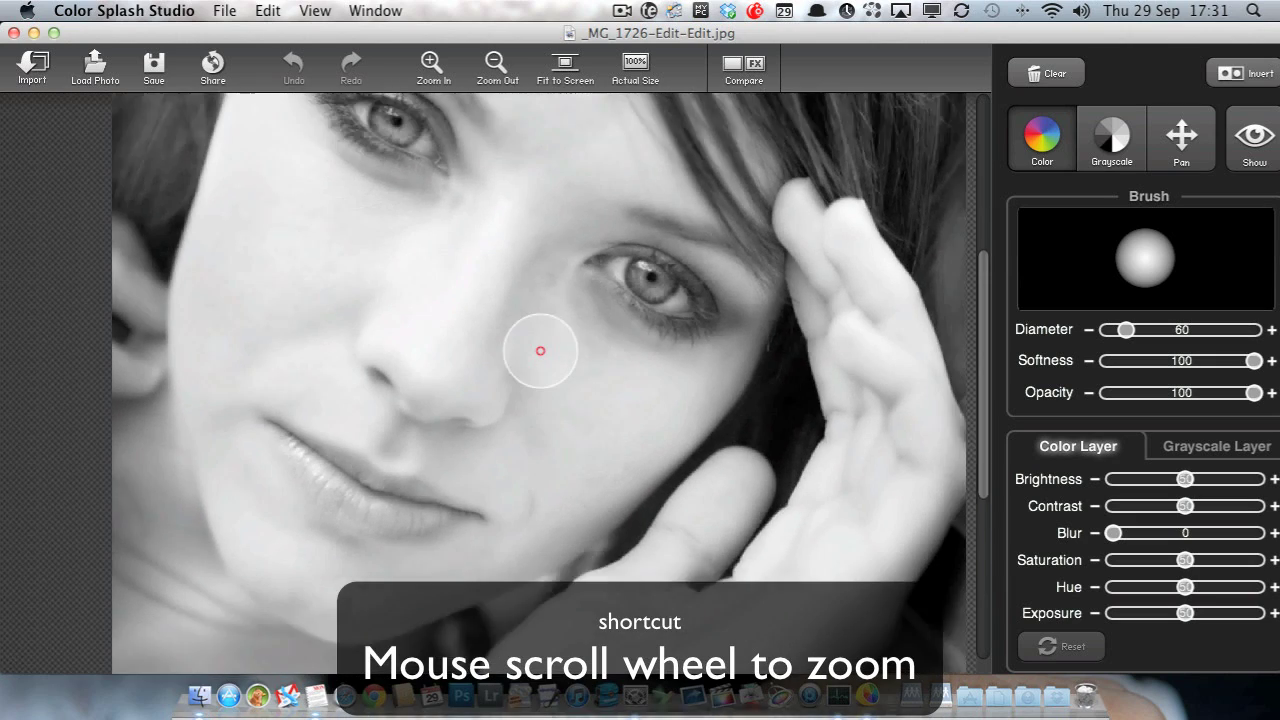
scroll(540, 350, "up", 5)
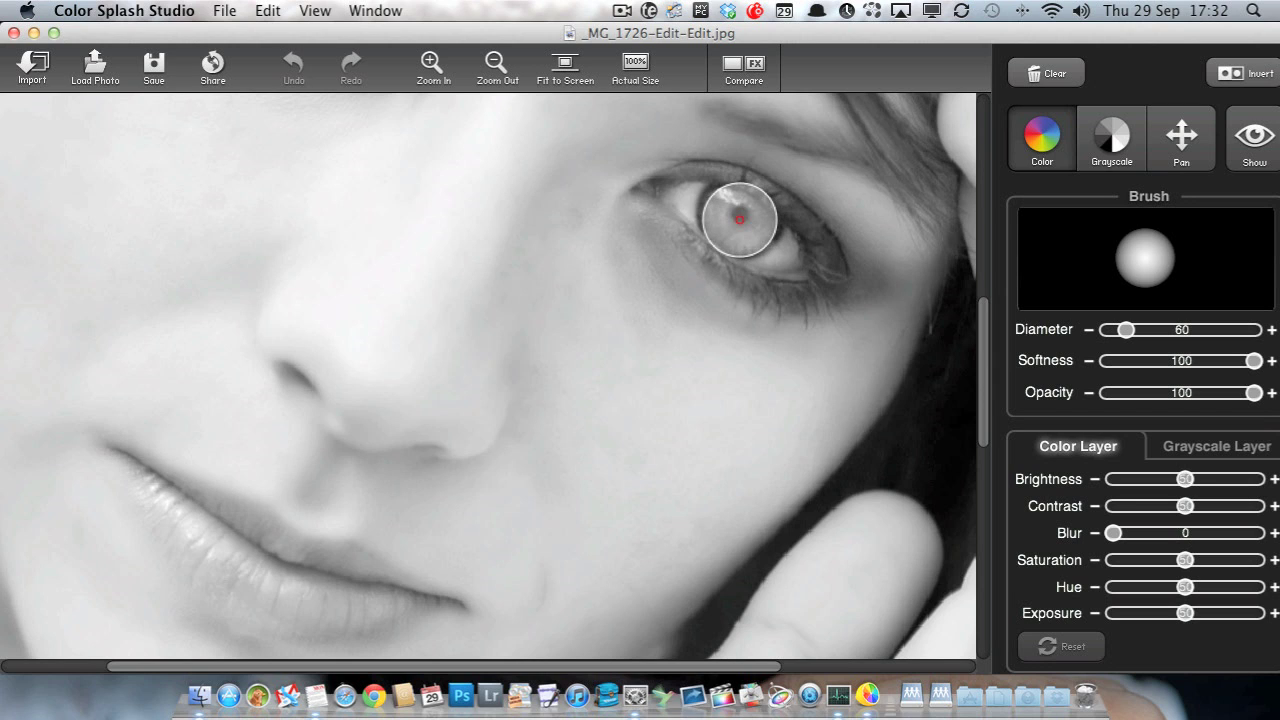
Set the brush diameter to 34 and its softness to 100 to suit the size of the iris.
key("bracketleft")
key("bracketleft")
key("bracketleft")
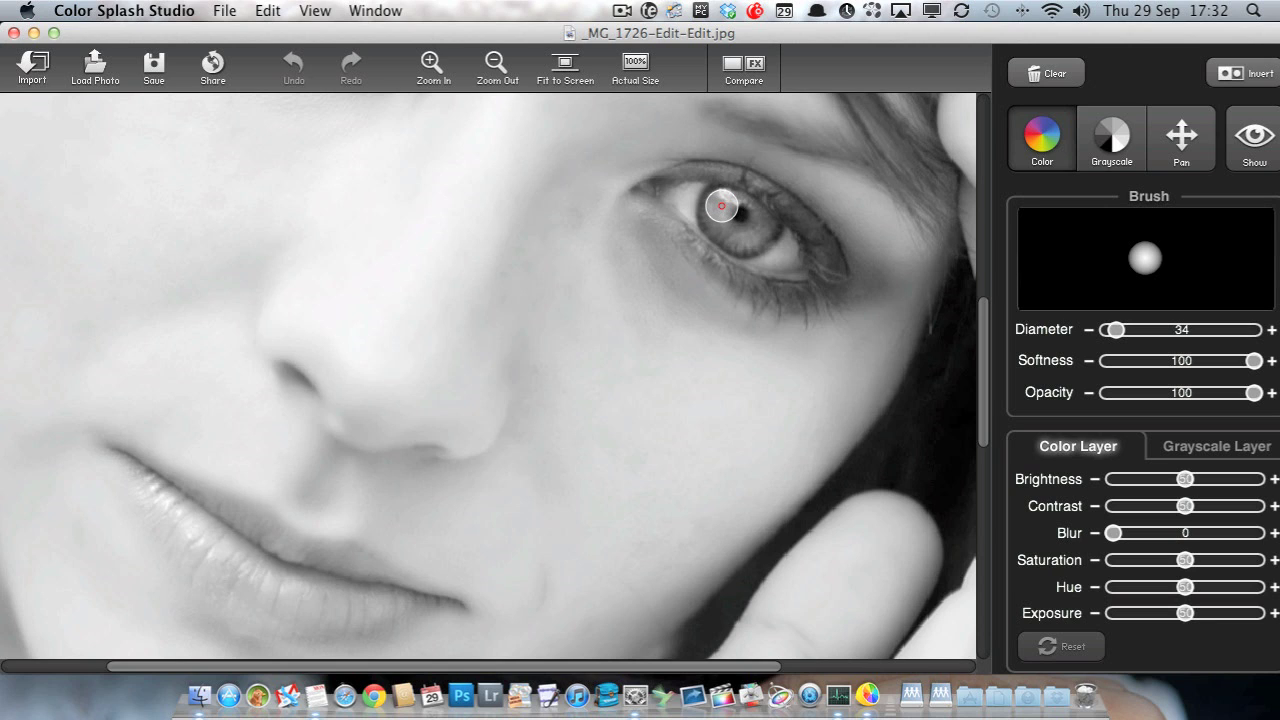
key("bracketleft")
key("bracketleft")
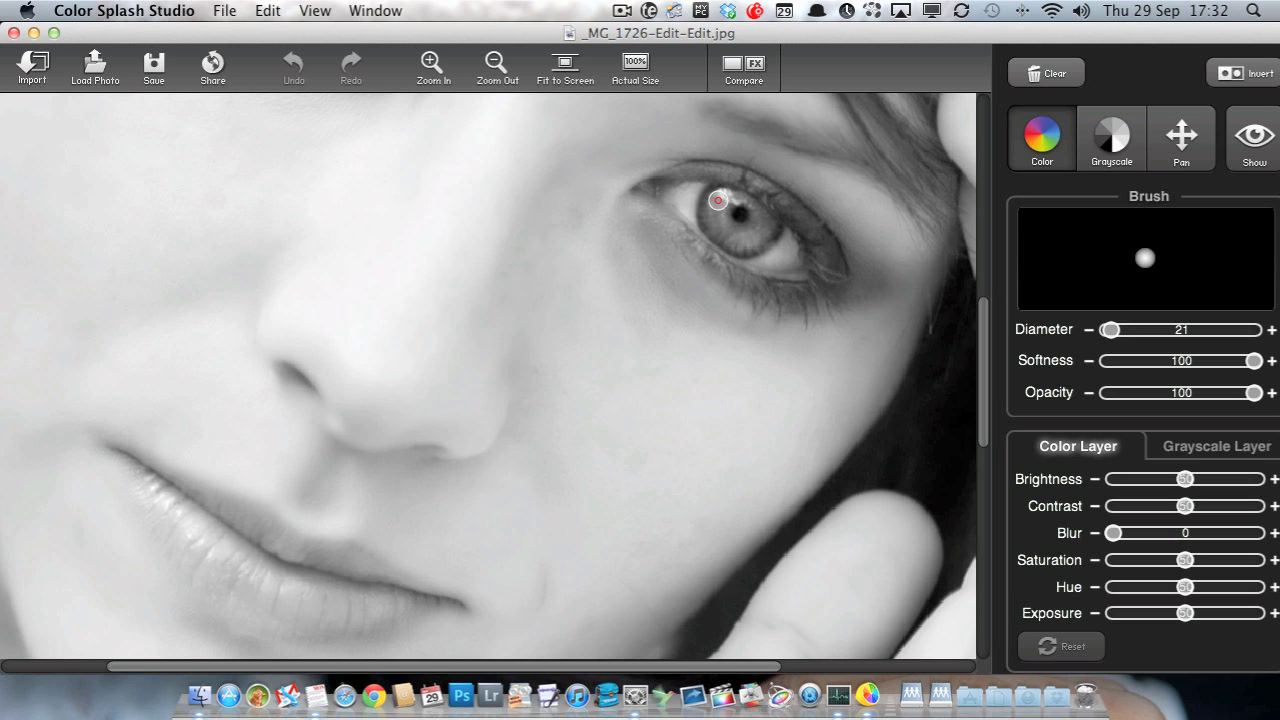
key("bracketright")
key("bracketright")
key("bracketleft")
key("bracketleft")
key("bracketright")
mouse_move(1253, 361)
left_mouse_down()
mouse_move(1153, 361)
mouse_move(1256, 361)
left_mouse_up()
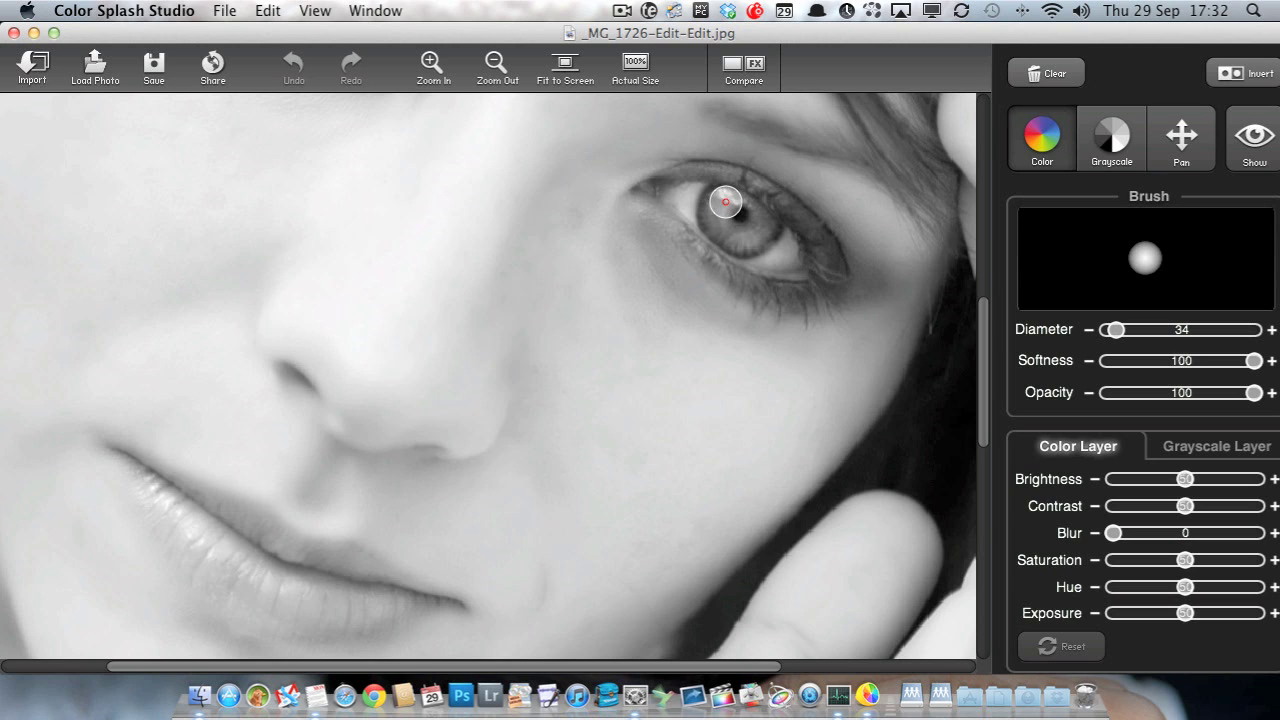
Paint color back into the iris nearer the hand and remove the spill around it with the Grayscale brush.
mouse_move(722, 205)
left_mouse_down()
mouse_move(730, 228)
mouse_move(760, 230)
mouse_move(722, 214)
mouse_move(755, 228)
mouse_move(713, 234)
mouse_move(725, 201)
mouse_move(749, 245)
mouse_move(731, 200)
mouse_move(755, 217)
mouse_move(732, 228)
mouse_move(713, 214)
mouse_move(745, 238)
mouse_move(734, 236)
mouse_move(762, 231)
left_mouse_up()
left_click(1107, 147)
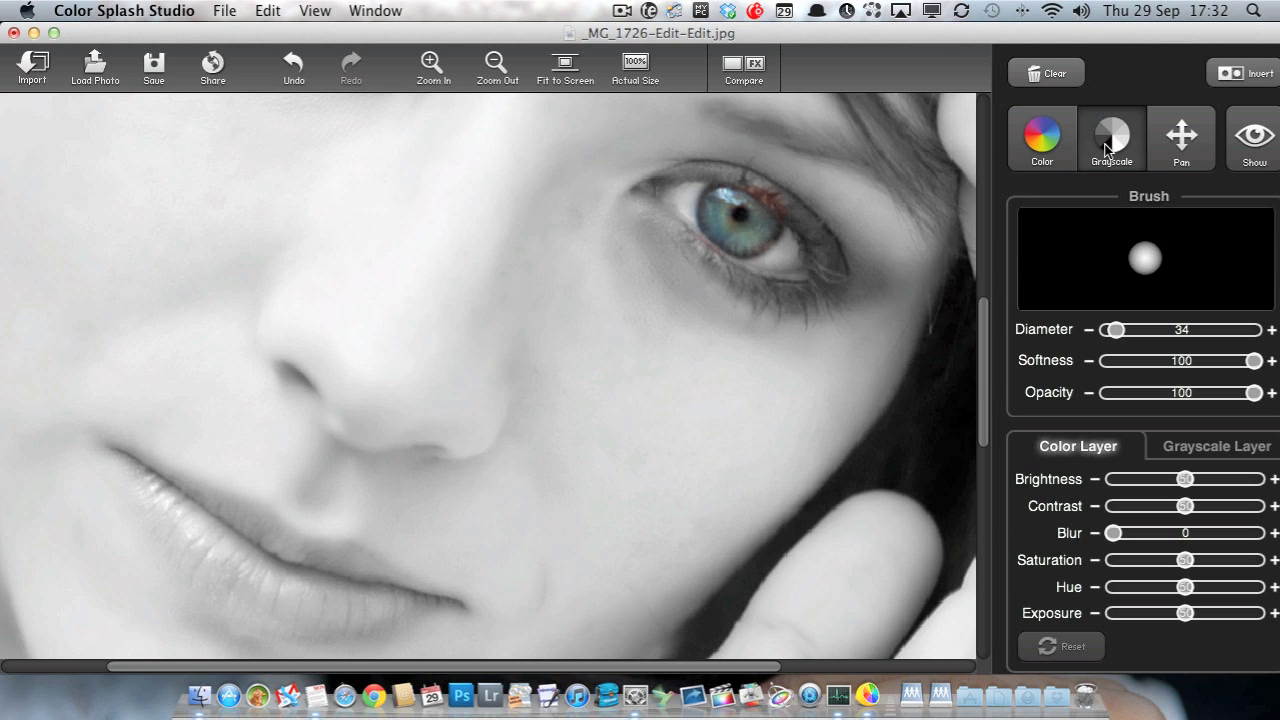
mouse_move(756, 166)
left_mouse_down()
mouse_move(800, 206)
mouse_move(750, 160)
mouse_move(797, 209)
mouse_move(677, 245)
mouse_move(694, 263)
mouse_move(695, 250)
mouse_move(683, 279)
left_mouse_up()
Paint color into the other eye's iris and clean the spill around it with the Grayscale brush.
left_click_drag(505, 119, 703, 400)
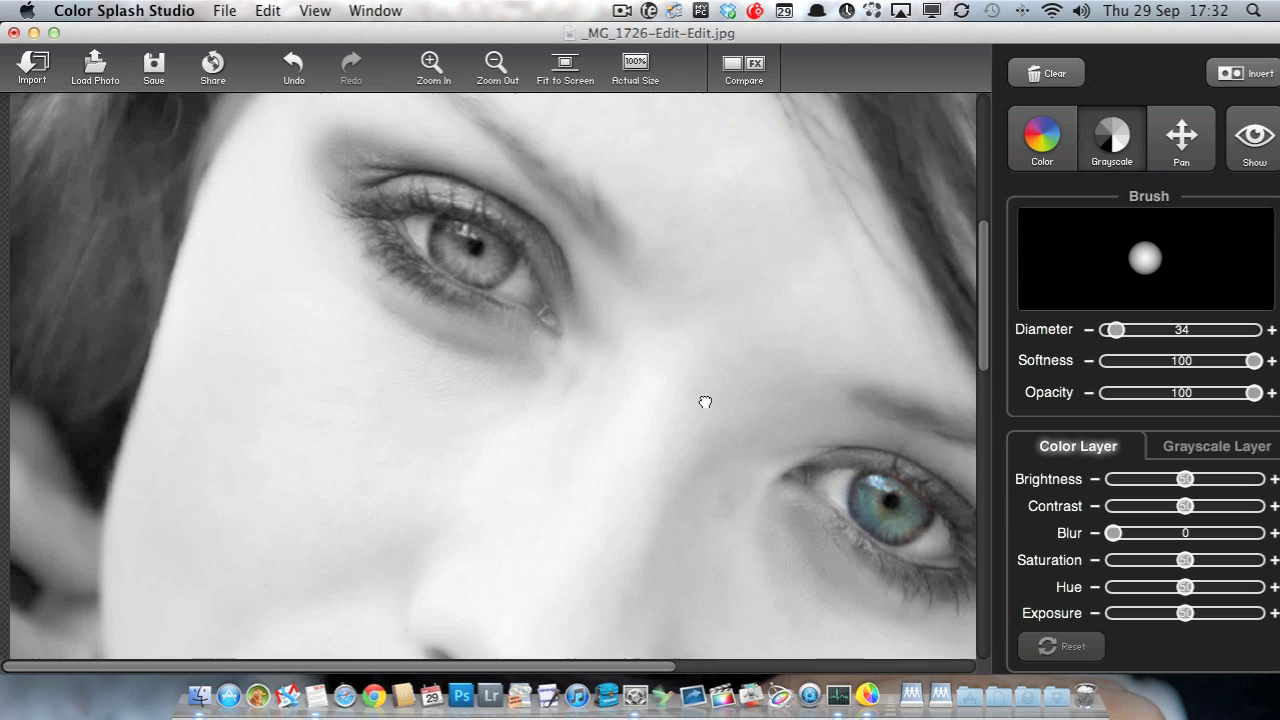
left_click(1033, 143)
mouse_move(450, 229)
left_mouse_down()
mouse_move(436, 257)
mouse_move(460, 266)
mouse_move(459, 234)
mouse_move(487, 280)
left_mouse_up()
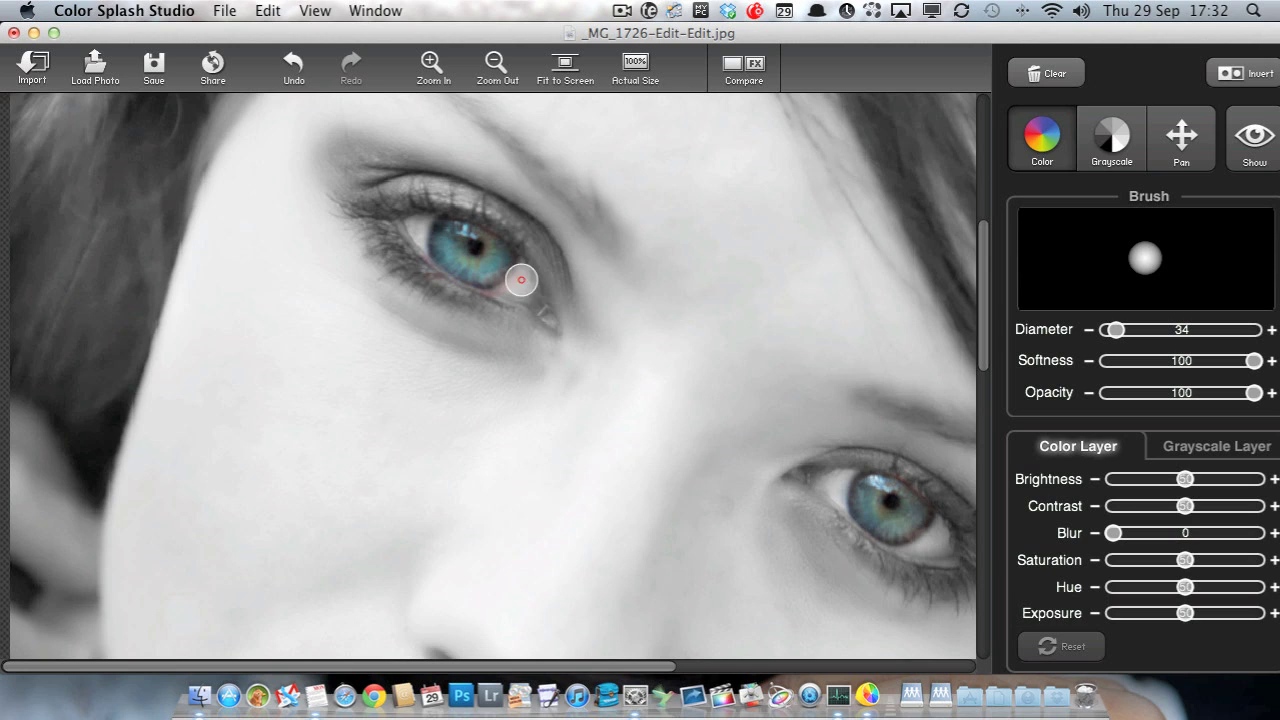
left_click(1131, 153)
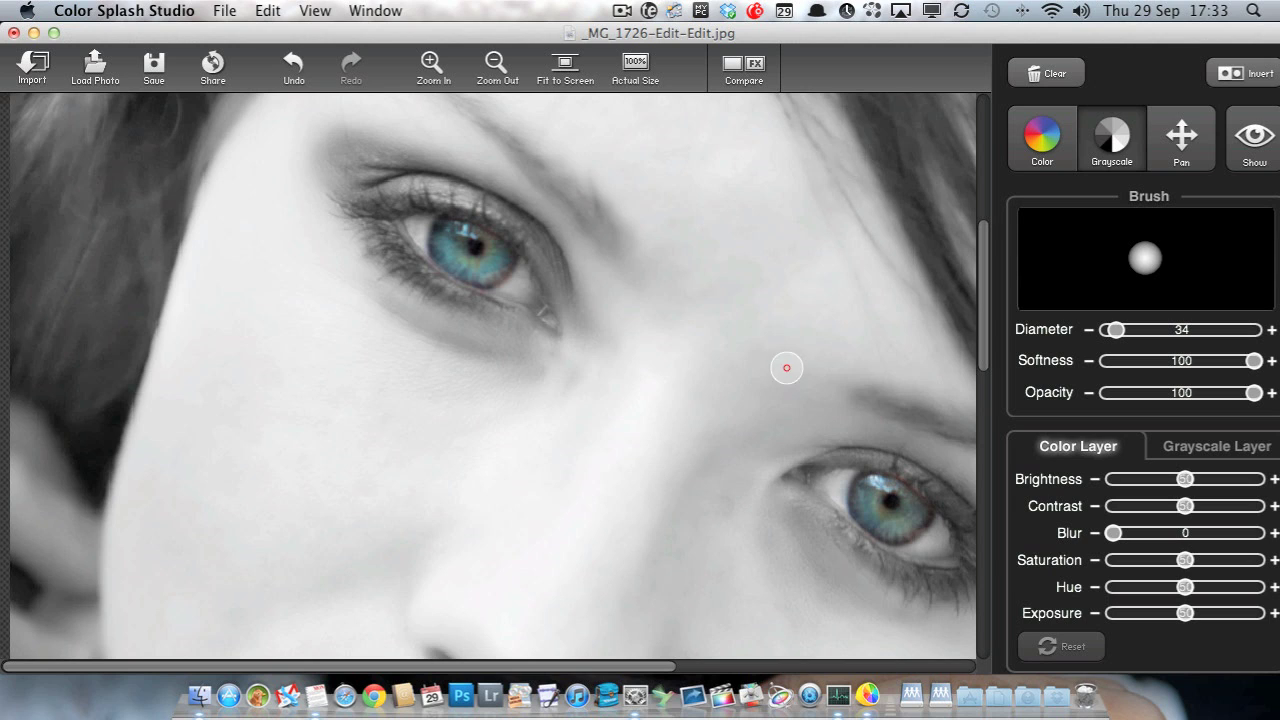
Touch up the iris nearer the hand with the Color brush and fit the whole portrait to the screen.
left_click(1046, 134)
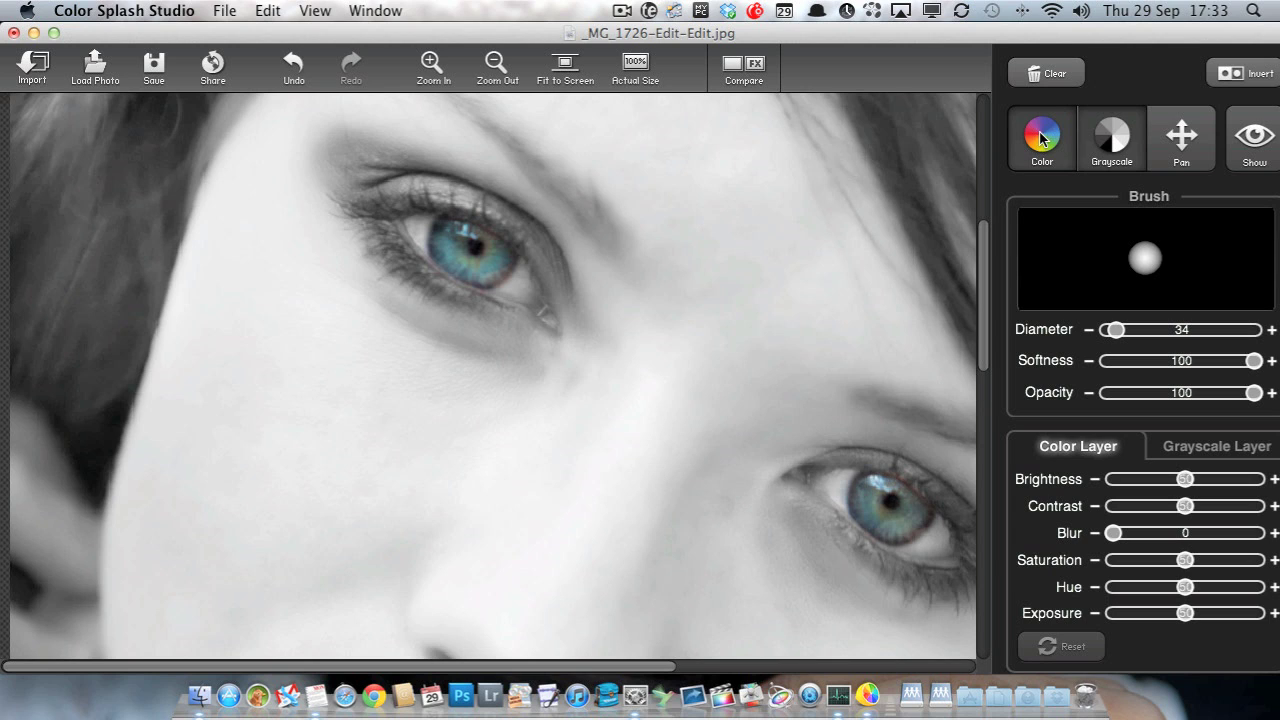
mouse_move(871, 494)
left_mouse_down()
mouse_move(865, 511)
mouse_move(913, 522)
left_mouse_up()
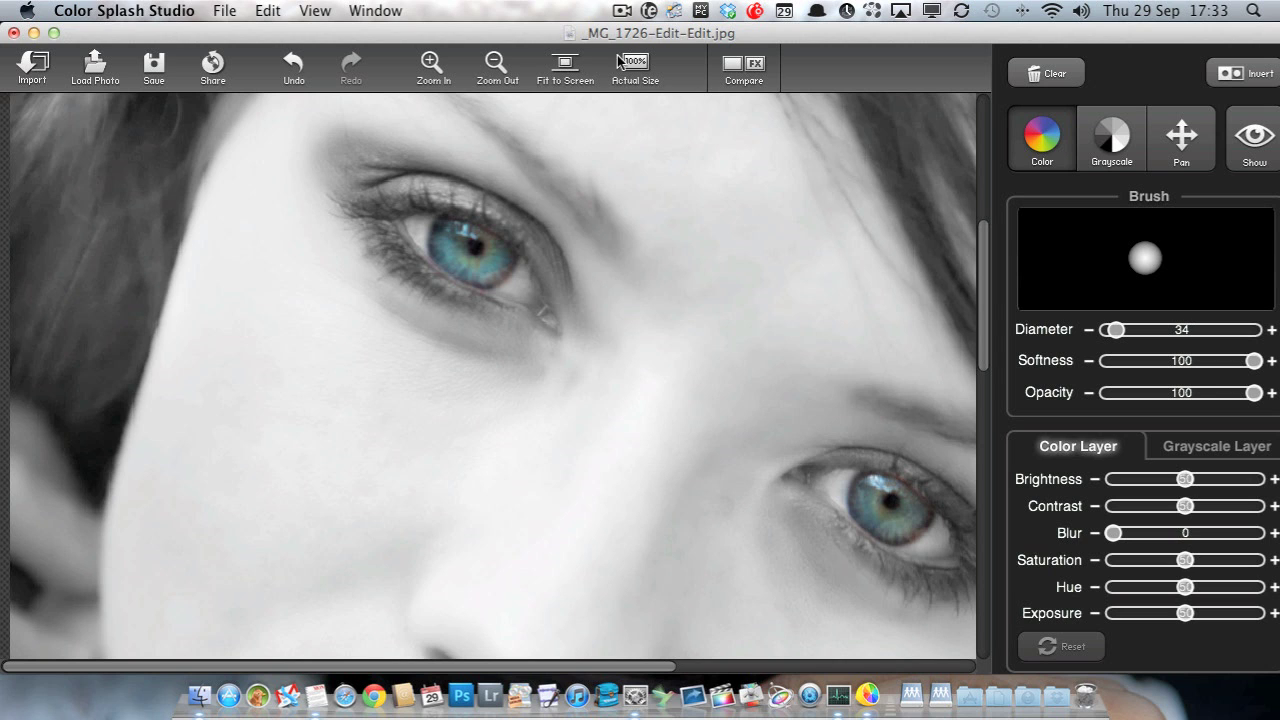
left_click(557, 72)
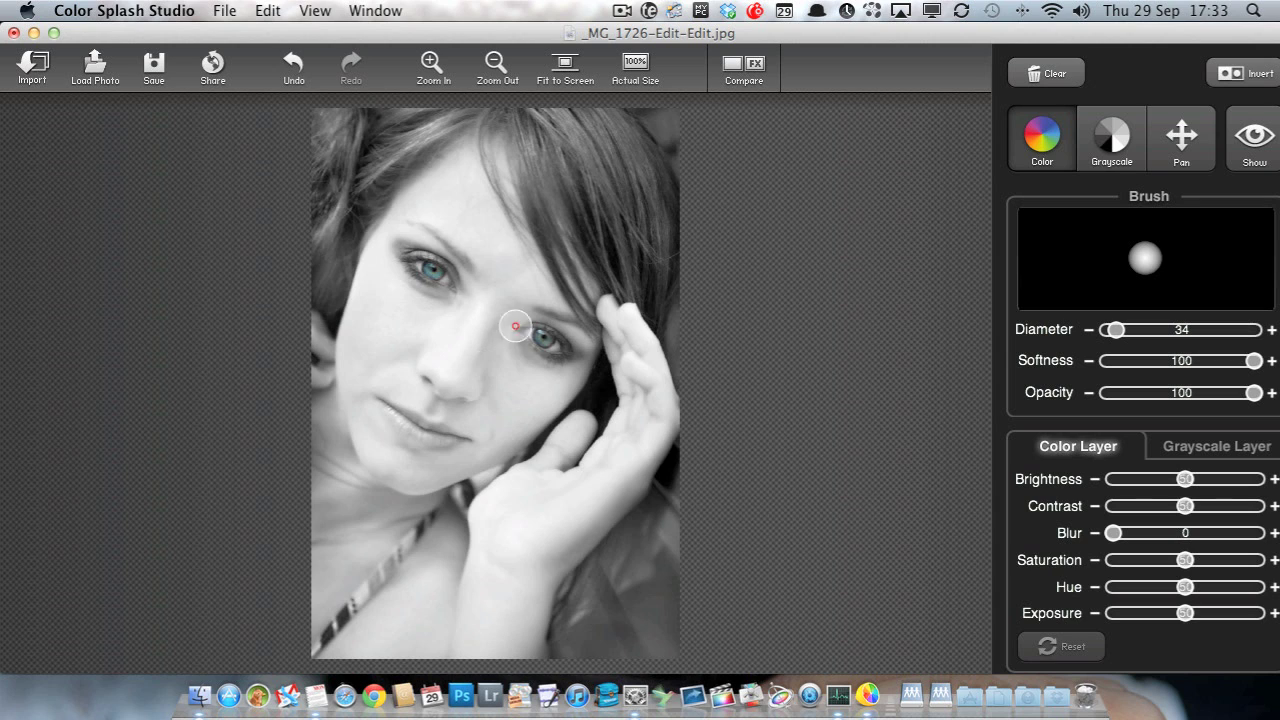
Enlarge the Color brush to a diameter of 49 and paint the red back into the hair fringe above the hand.
key("super+minus")
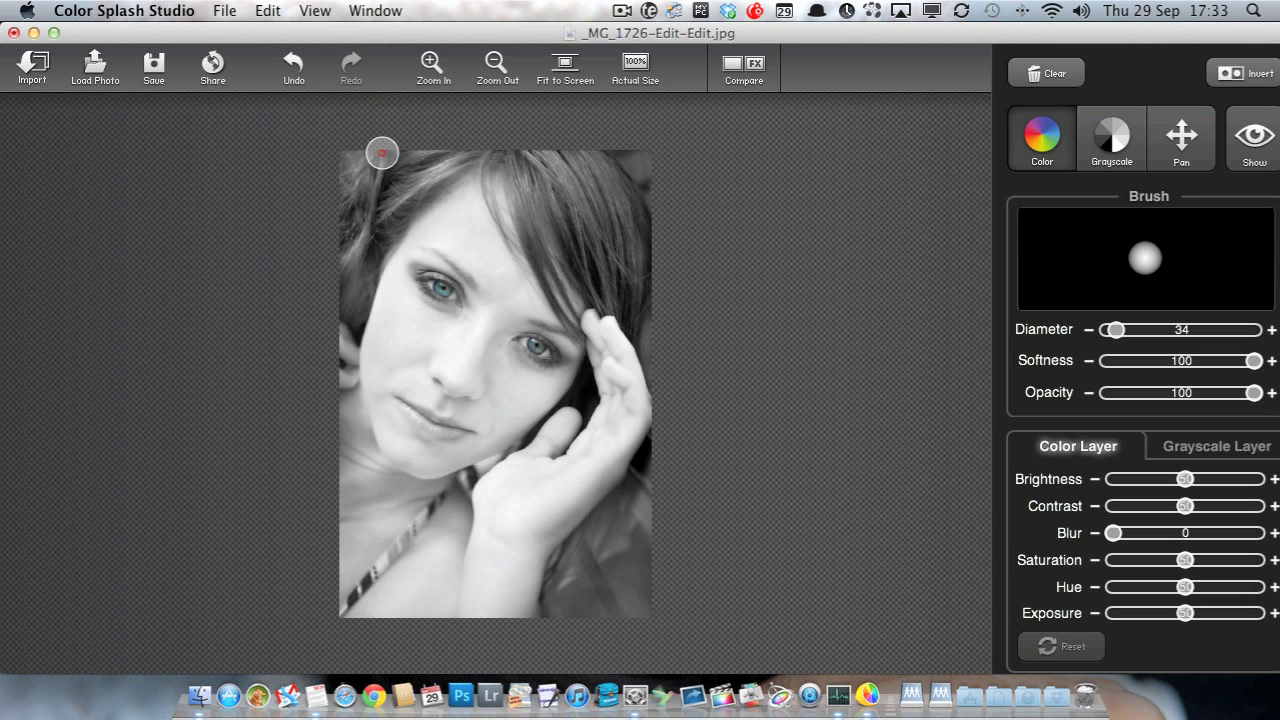
key("super+equal")
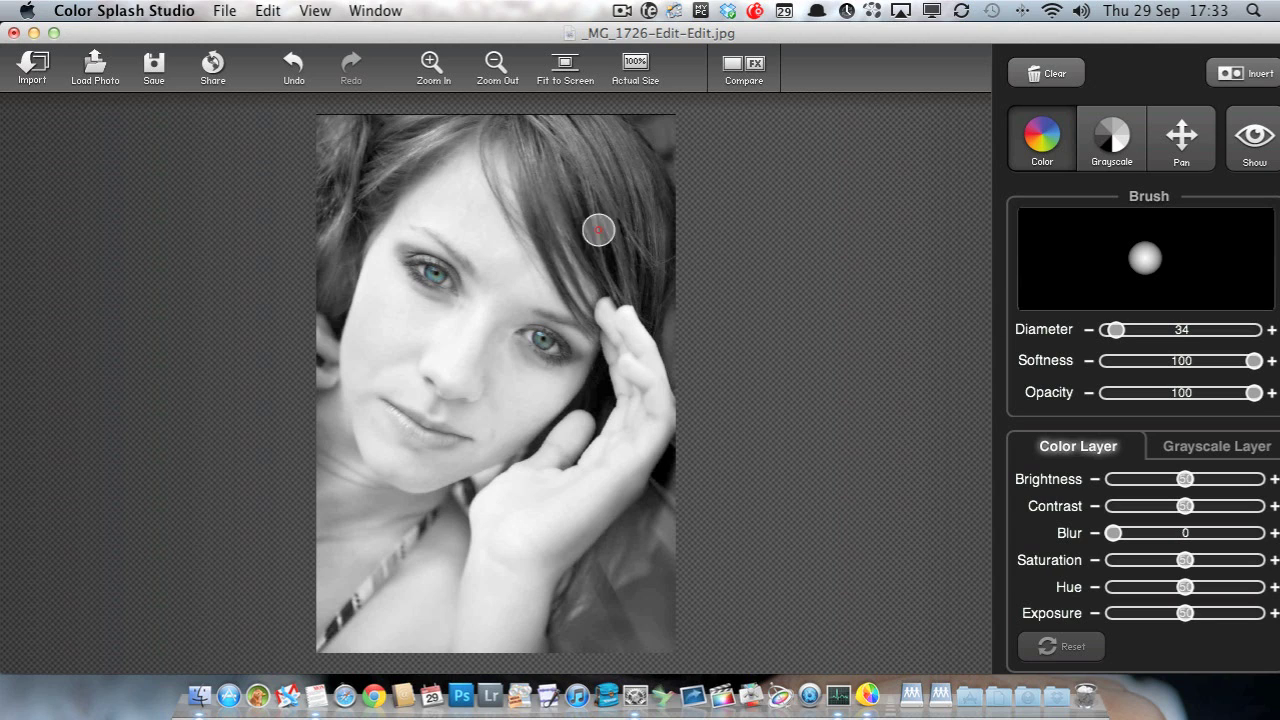
key("bracketleft")
key("bracketleft")
key("bracketleft")
key("bracketright")
key("bracketright")
key("bracketright")
key("bracketright")
key("bracketright")
key("bracketright")
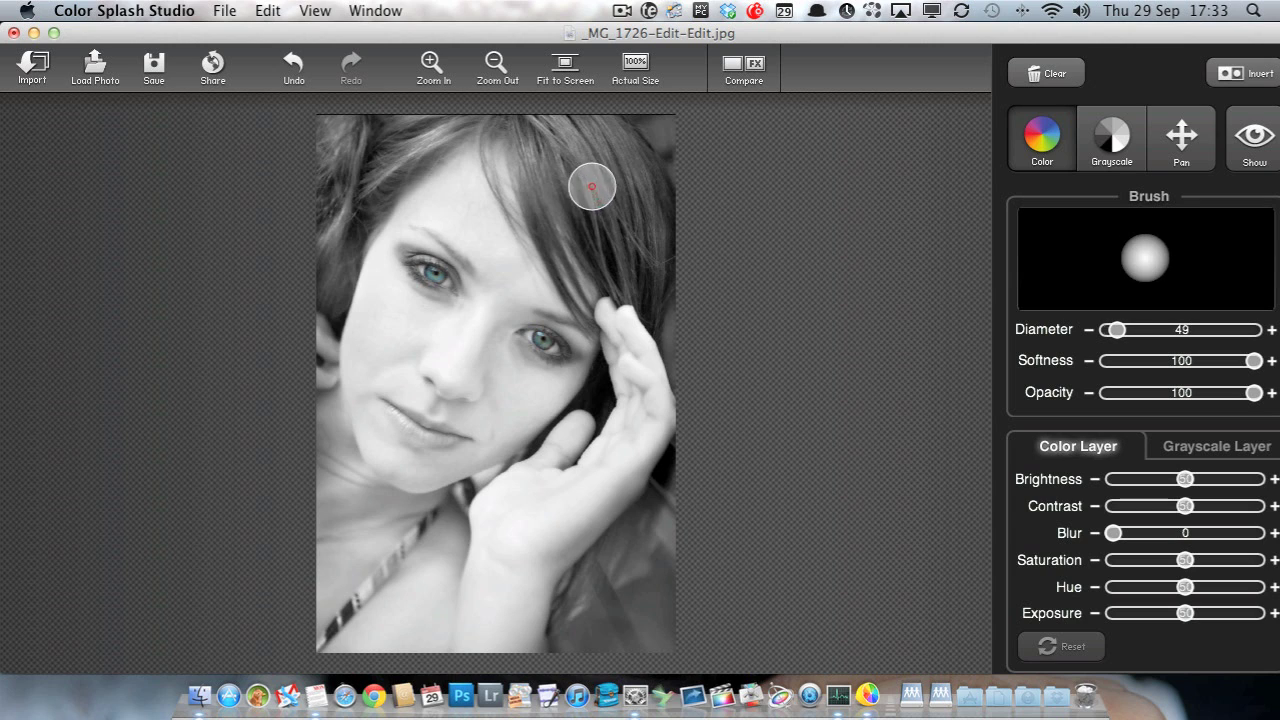
mouse_move(586, 129)
left_mouse_down()
mouse_move(647, 221)
mouse_move(592, 137)
mouse_move(647, 182)
mouse_move(640, 169)
mouse_move(593, 128)
mouse_move(543, 138)
mouse_move(545, 214)
mouse_move(550, 226)
mouse_move(557, 182)
mouse_move(595, 236)
mouse_move(652, 266)
mouse_move(653, 298)
mouse_move(630, 263)
mouse_move(610, 283)
mouse_move(558, 248)
mouse_move(578, 290)
left_mouse_up()
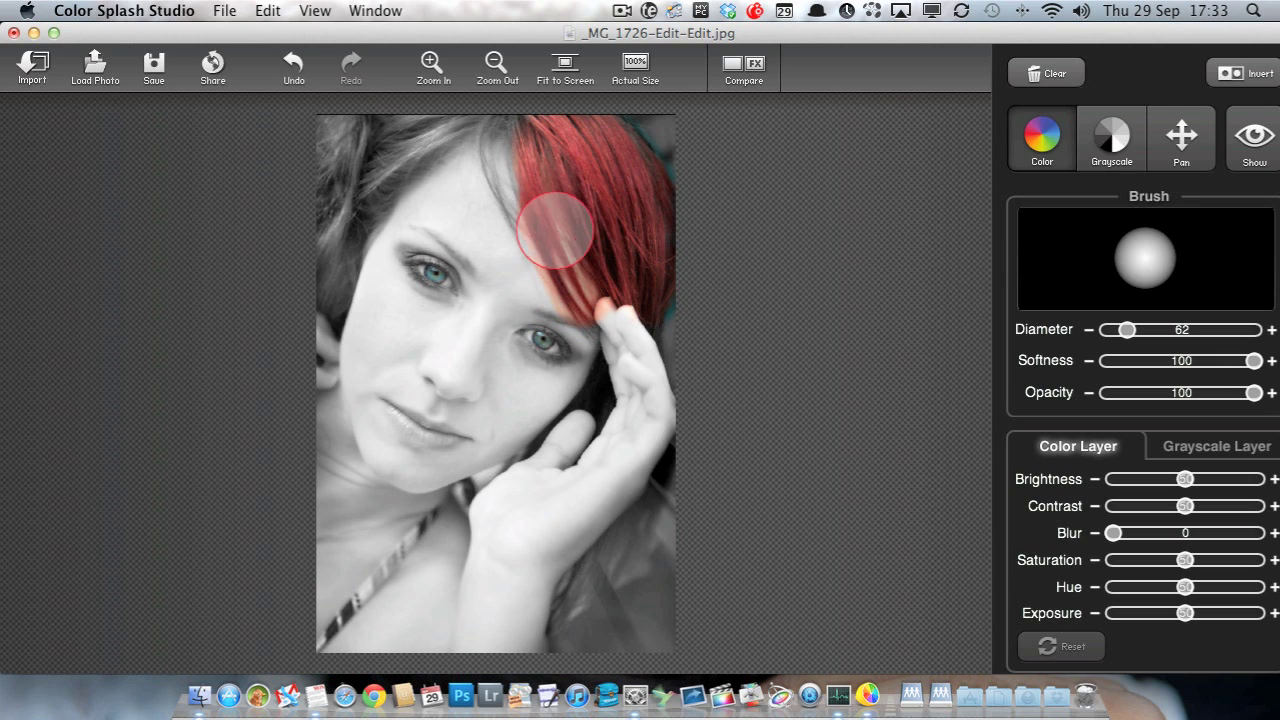
Reduce the Color brush diameter to 23 and color the thin strands along the forehead edge of the fringe.
key("bracketleft")
key("bracketleft")
key("bracketleft")
key("bracketleft")
key("bracketleft")
key("bracketleft")
key("bracketleft")
key("bracketleft")
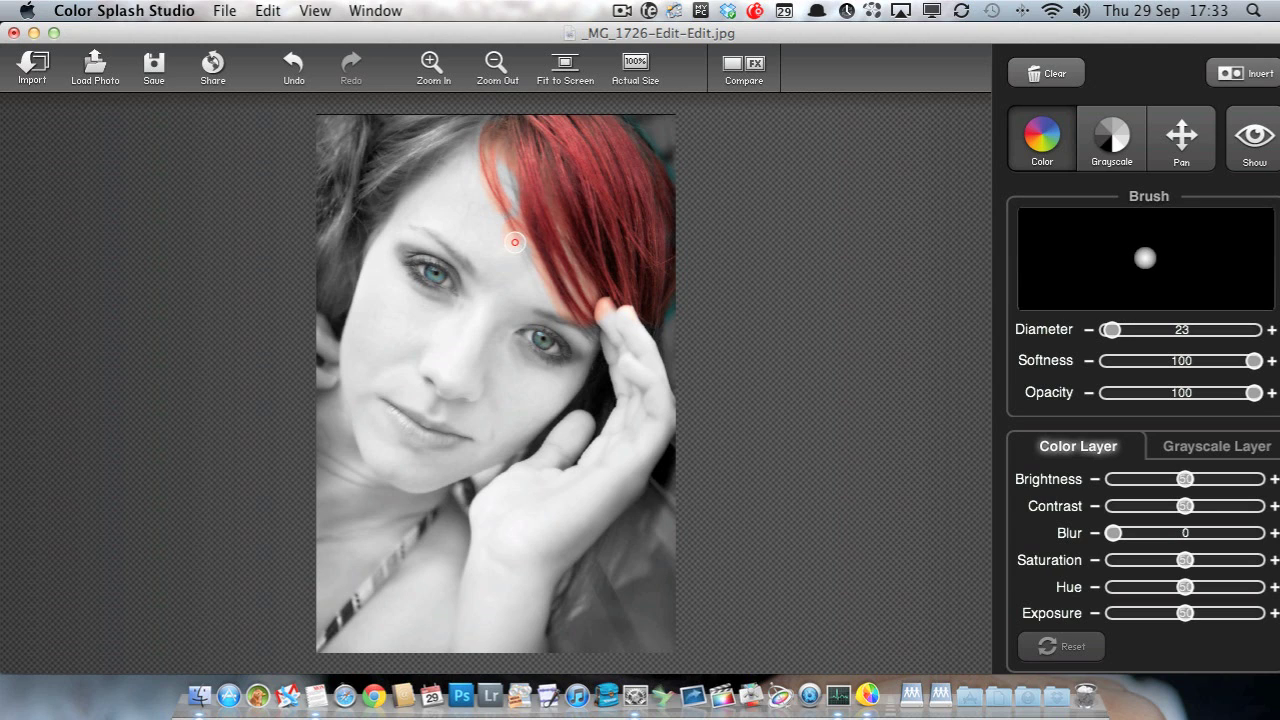
Set the Color brush diameter to 49 and paint color into the hair on the other side of the head.
key("bracketright")
key("bracketright")
key("bracketright")
key("bracketright")
key("bracketright")
mouse_move(438, 126)
left_mouse_down()
mouse_move(357, 170)
mouse_move(363, 135)
mouse_move(343, 126)
mouse_move(297, 166)
mouse_move(328, 126)
mouse_move(320, 229)
mouse_move(340, 200)
mouse_move(325, 283)
mouse_move(349, 189)
mouse_move(369, 194)
mouse_move(366, 206)
mouse_move(388, 126)
mouse_move(366, 114)
mouse_move(334, 134)
mouse_move(452, 143)
left_mouse_up()
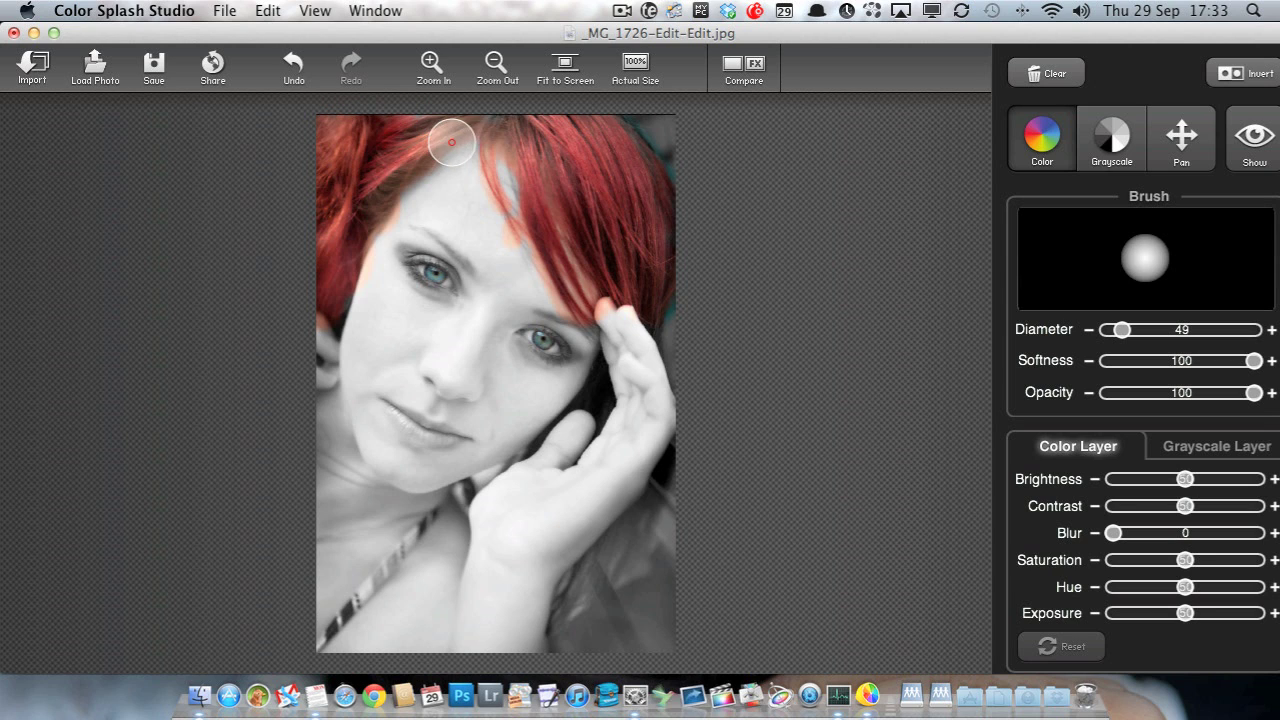
Remove the stray color spot beside the inner corner of the eye with the Grayscale brush.
key("super+equal")
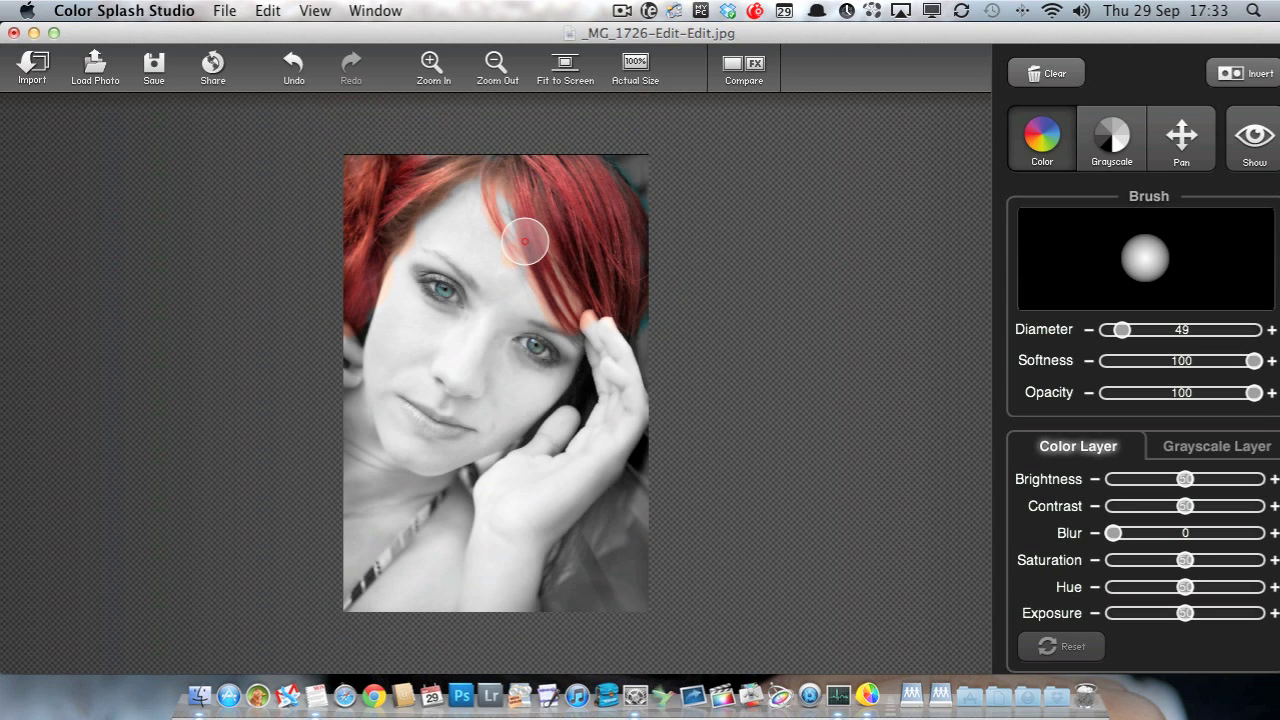
key("super+equal")
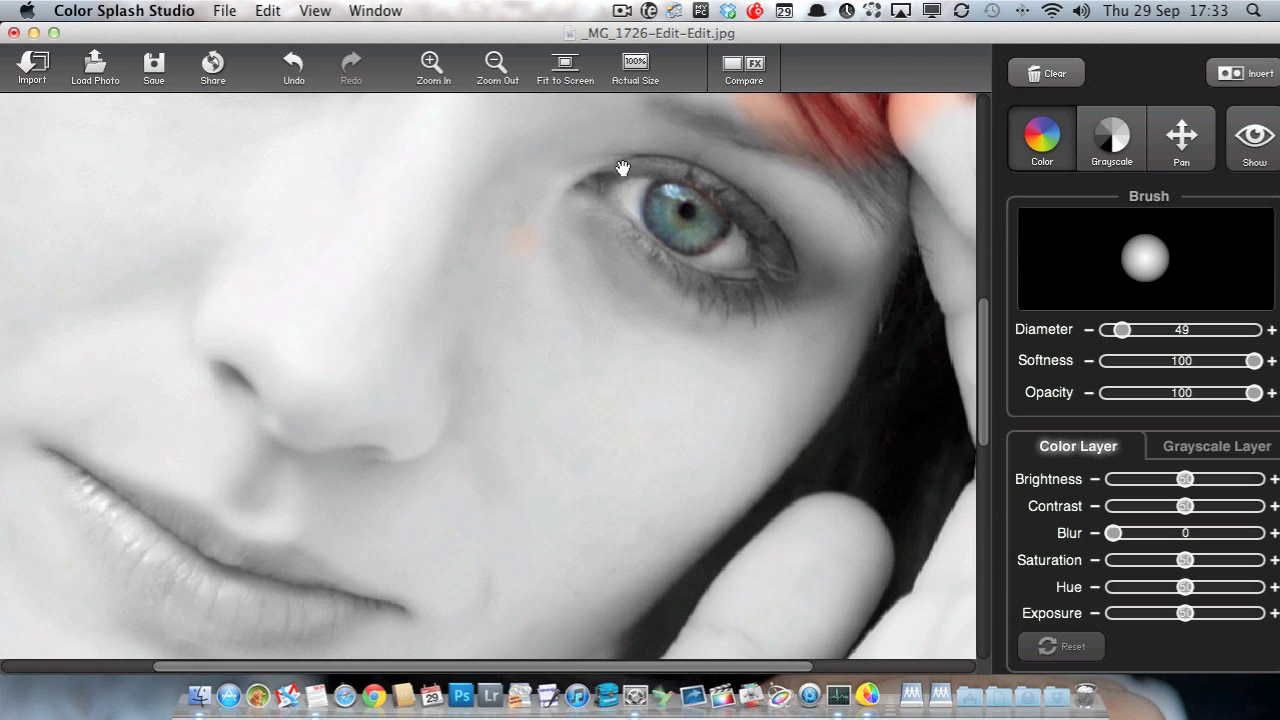
left_click(510, 249)
left_click(1100, 147)
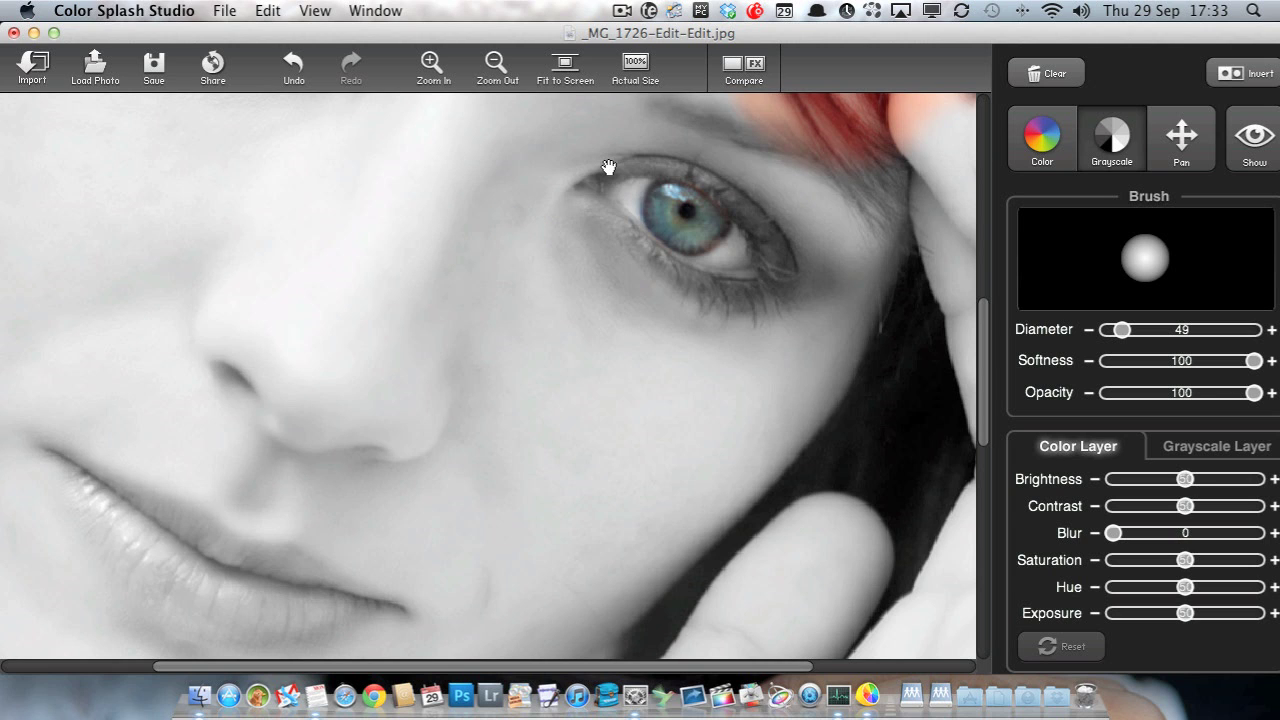
Paint the skin tint beside the fringe, around the loose forehead strand and along the temple hairline back to grayscale.
scroll(606, 251, "up", 5)
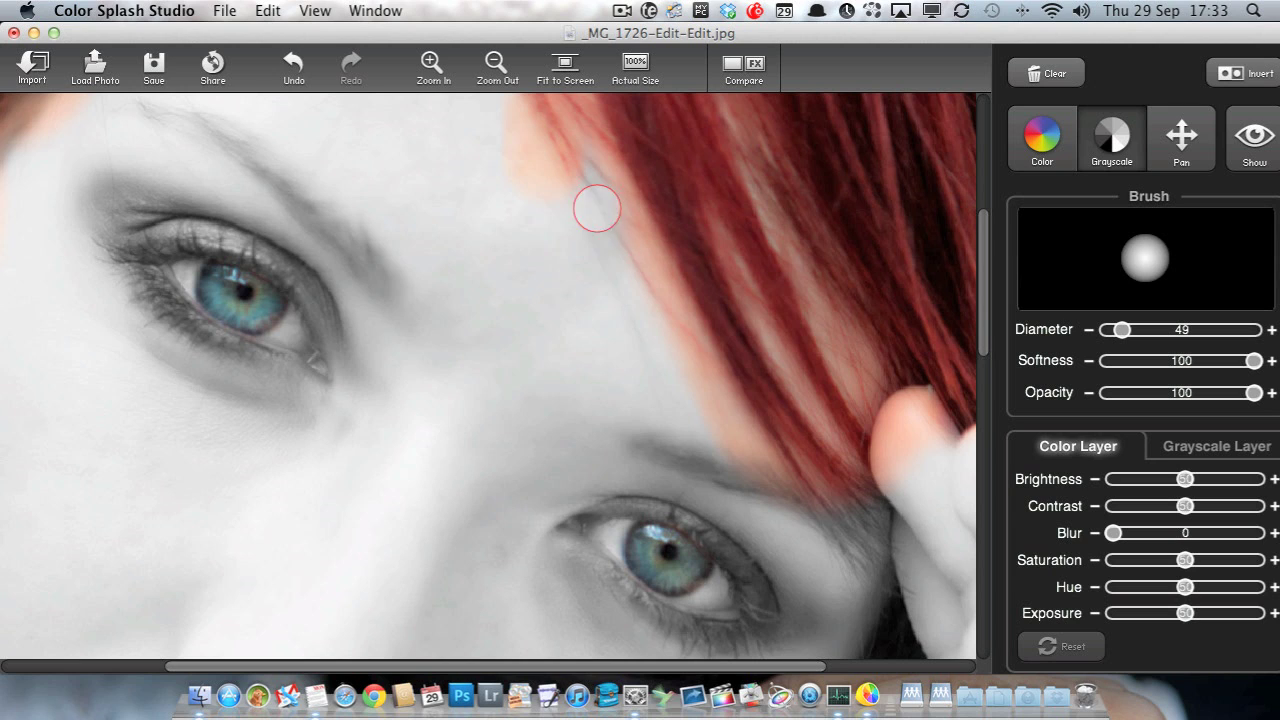
mouse_move(786, 506)
left_mouse_down()
mouse_move(603, 177)
mouse_move(524, 199)
mouse_move(554, 414)
left_mouse_up()
mouse_move(502, 250)
left_mouse_down()
mouse_move(609, 430)
mouse_move(591, 270)
mouse_move(652, 417)
mouse_move(605, 370)
mouse_move(545, 195)
left_mouse_up()
scroll(546, 195, "up", 5)
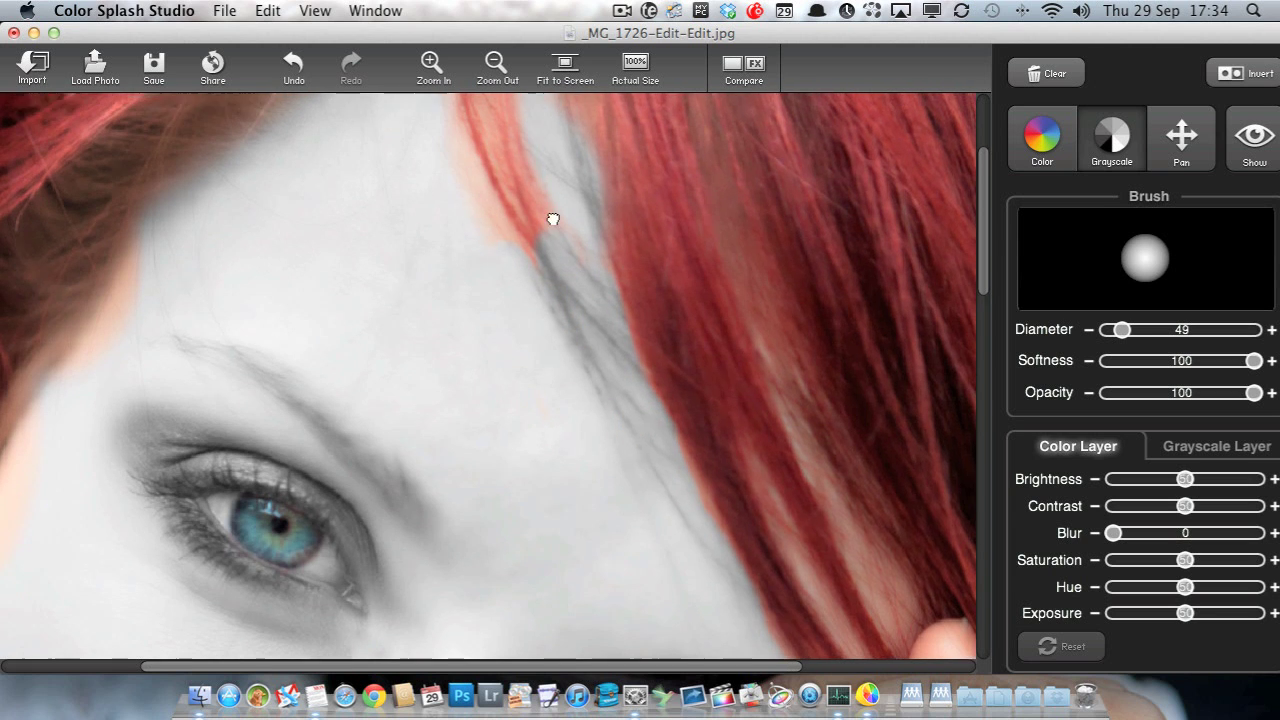
mouse_move(606, 272)
left_mouse_down()
mouse_move(600, 194)
mouse_move(557, 177)
mouse_move(580, 323)
mouse_move(563, 310)
left_mouse_up()
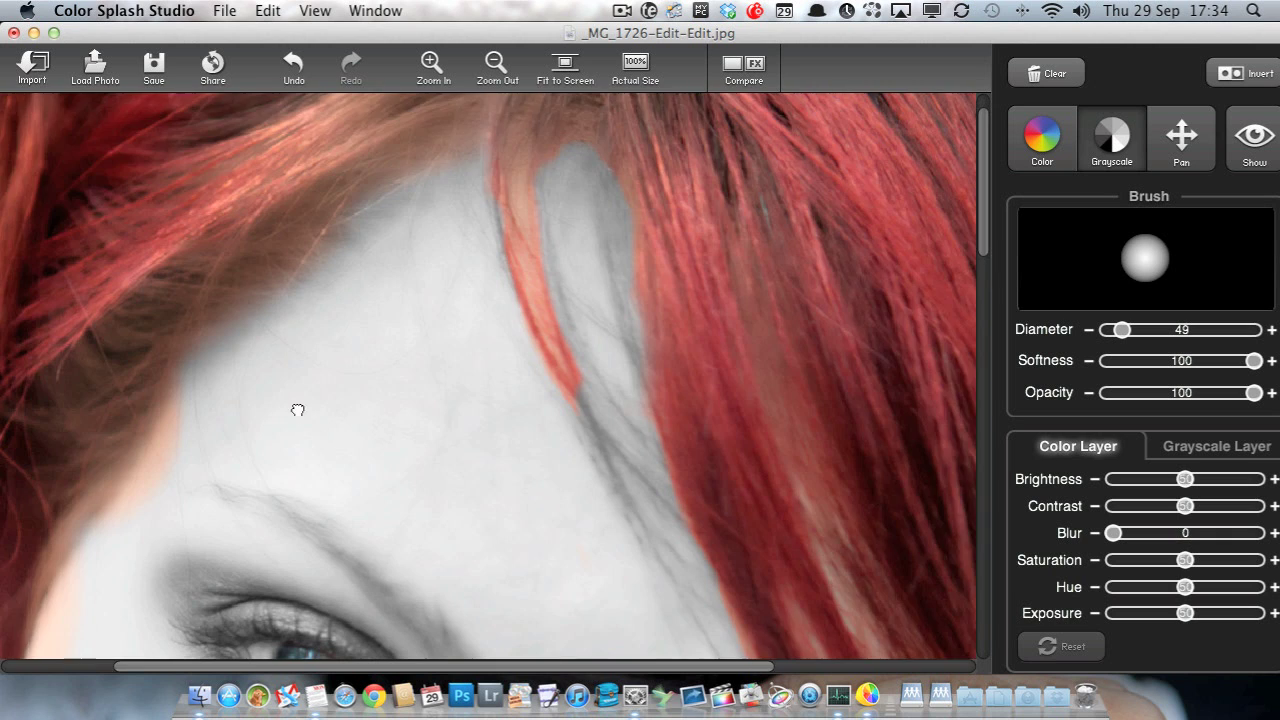
left_click_drag(297, 410, 551, 266)
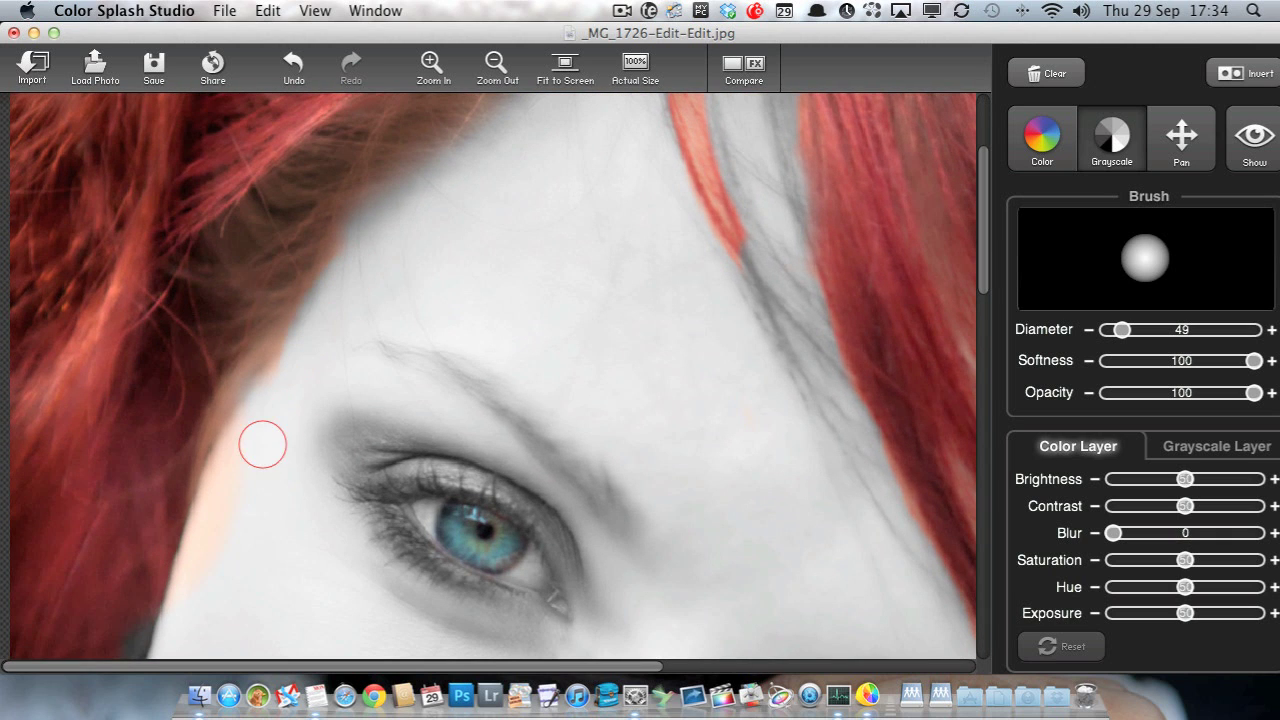
mouse_move(295, 384)
left_mouse_down()
mouse_move(230, 476)
mouse_move(181, 634)
mouse_move(320, 322)
left_mouse_up()
Remove the remaining skin color from the two fingertips touching the hair with the Grayscale brush.
scroll(451, 409, "right", 10)
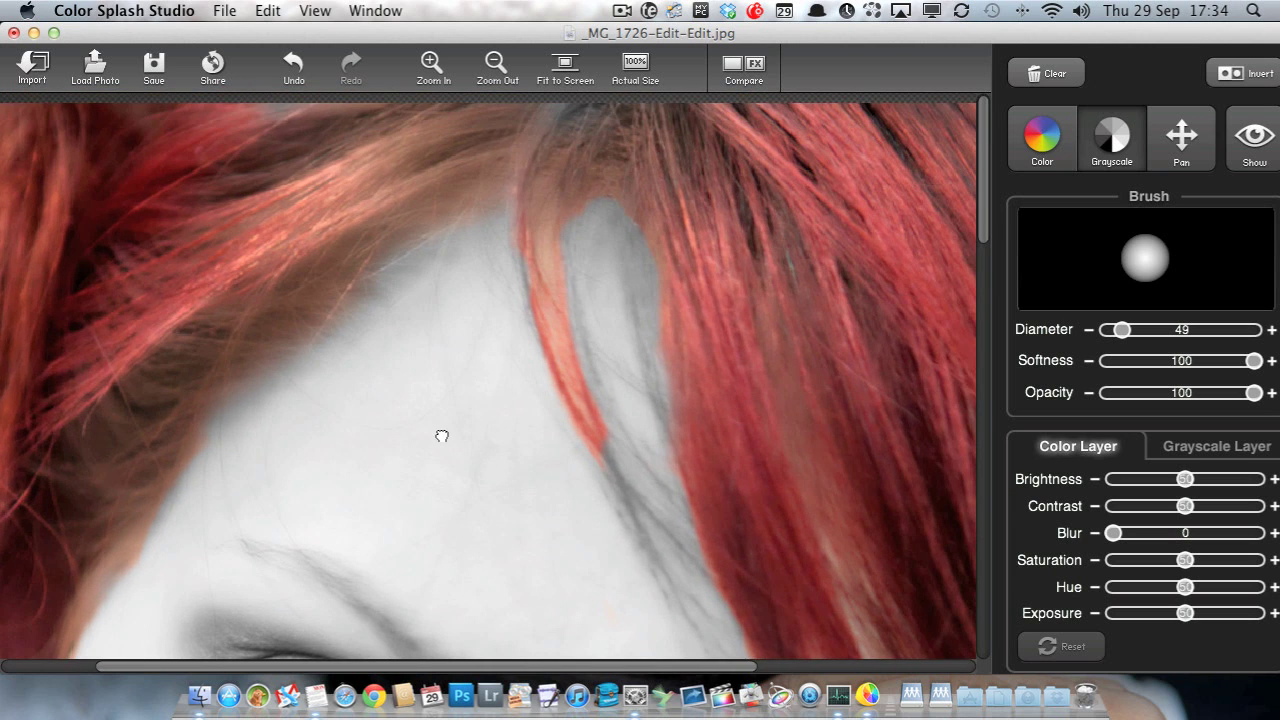
scroll(443, 475, "down", 5)
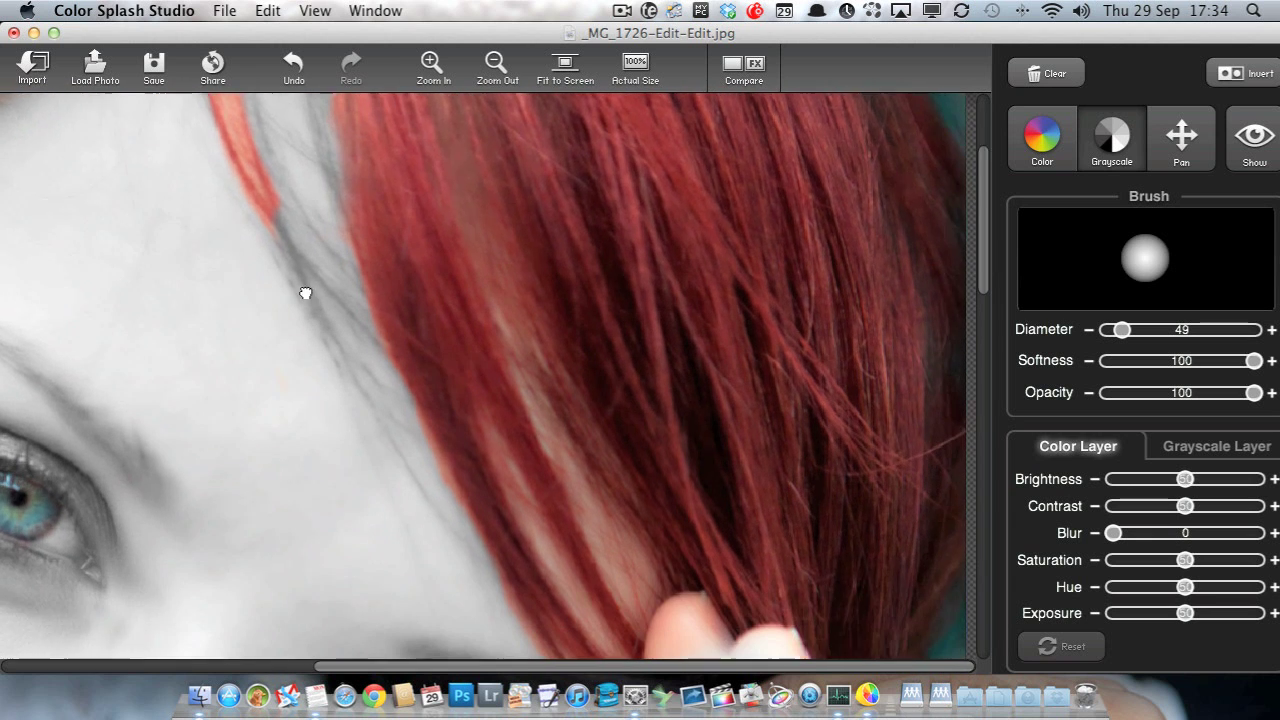
mouse_move(690, 478)
left_mouse_down()
mouse_move(694, 466)
mouse_move(671, 520)
mouse_move(774, 508)
left_mouse_up()
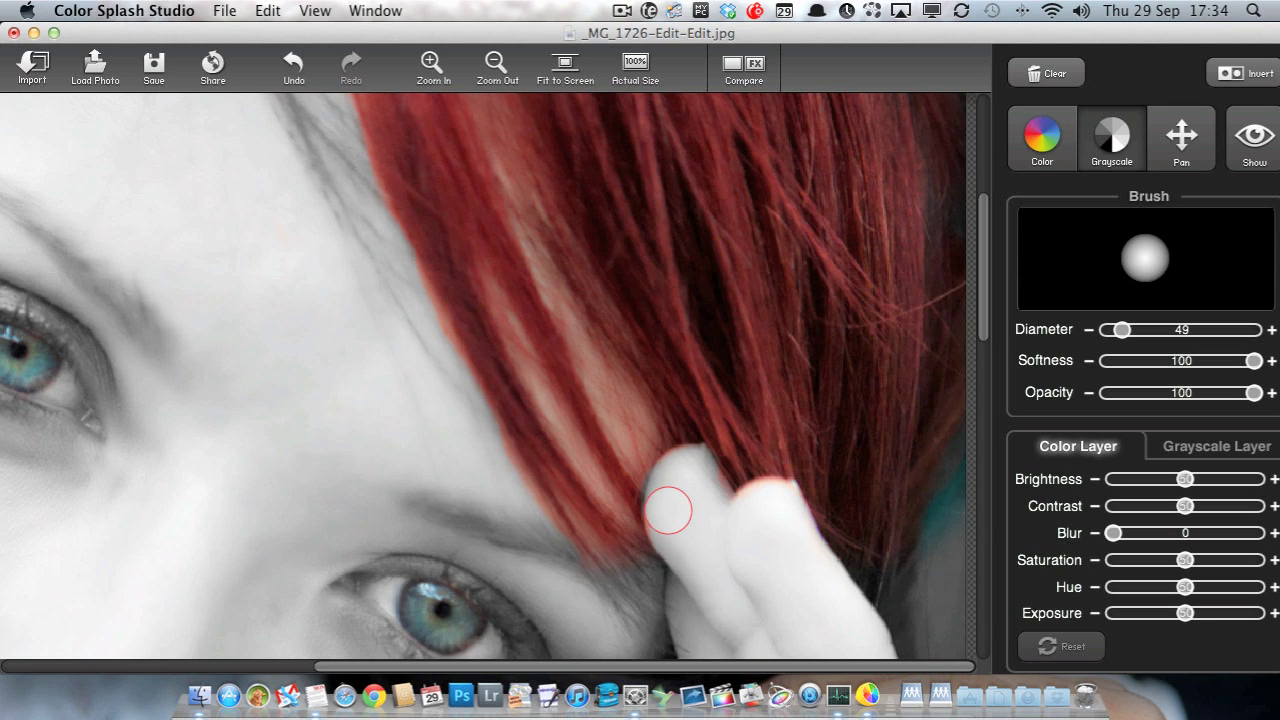
mouse_move(706, 500)
left_mouse_down()
mouse_move(771, 503)
mouse_move(769, 540)
left_mouse_up()
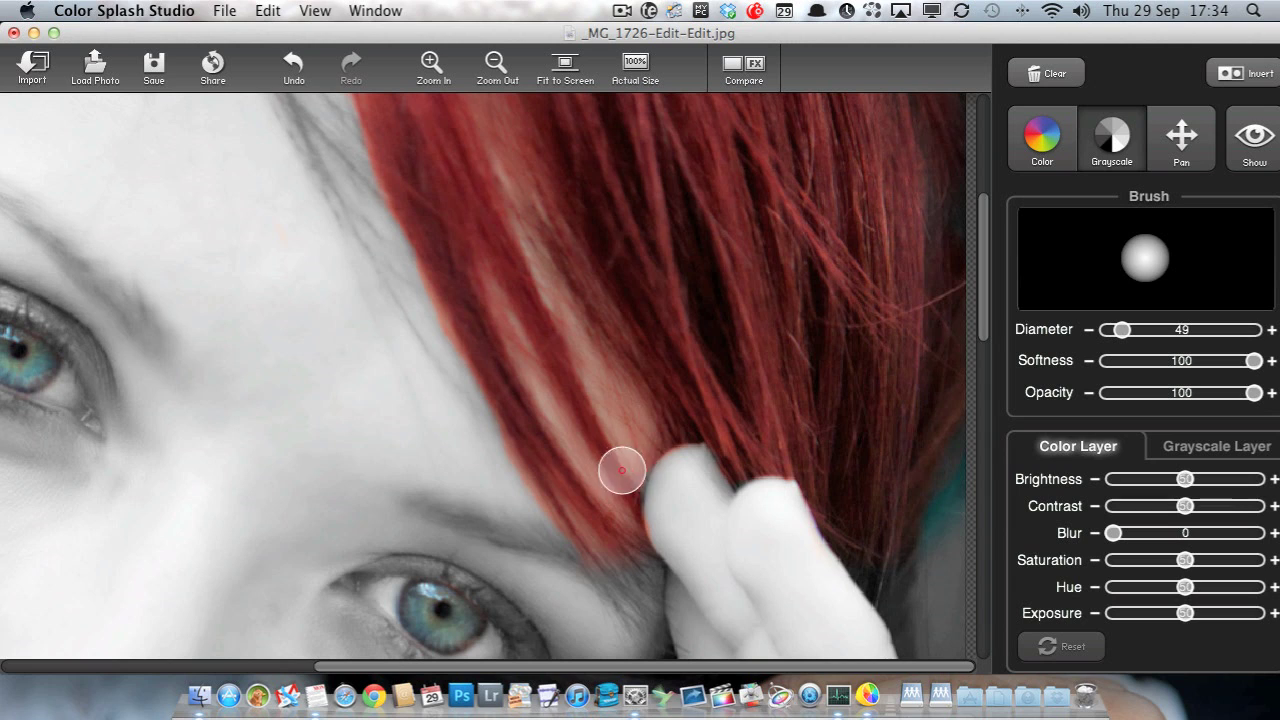
Gray out the skin showing between the fringe strands above the fingers, refining the gap with brush diameters of 10 and 23.
mouse_move(582, 366)
left_mouse_down()
mouse_move(629, 451)
mouse_move(637, 429)
mouse_move(610, 393)
left_mouse_up()
key("bracketleft")
key("bracketleft")
key("bracketleft")
key("bracketleft")
key("bracketleft")
key("bracketleft")
key("bracketleft")
key("bracketleft")
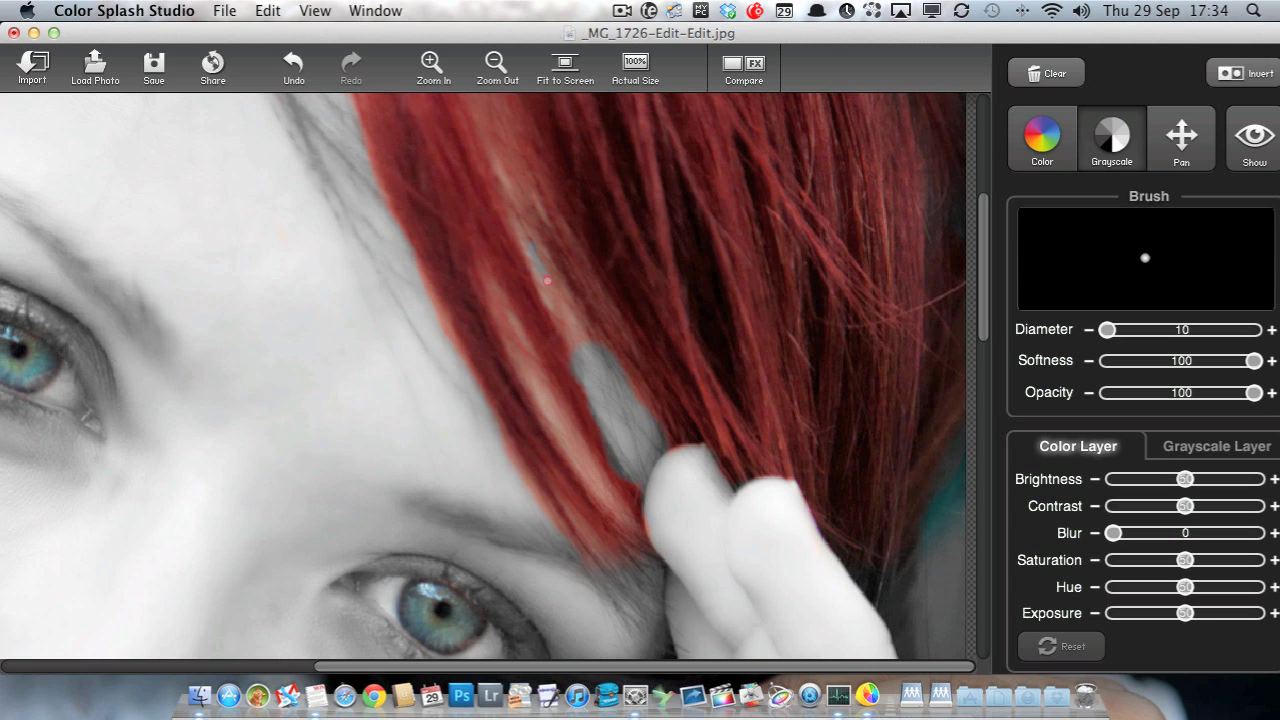
key("bracketright")
key("bracketright")
key("bracketright")
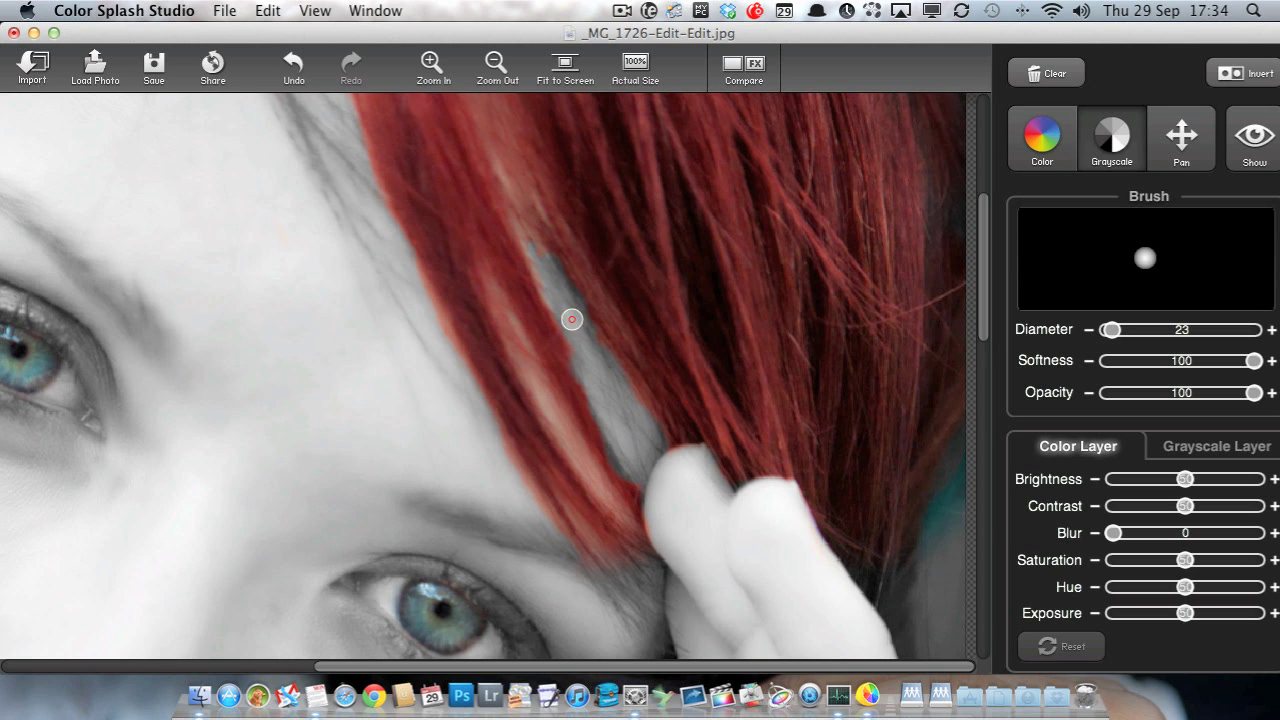
Switch to the Color brush at a diameter of 10 and restore the red in the loose strands across the forehead.
scroll(563, 214, "up", 5)
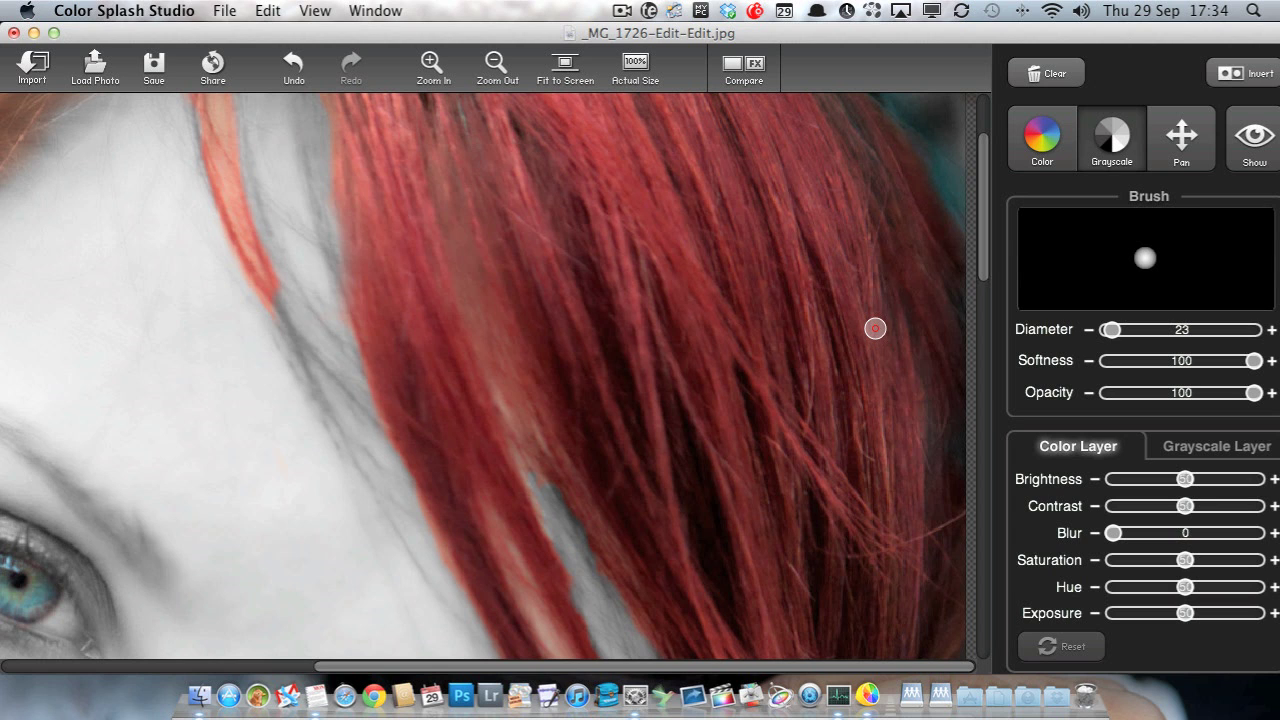
scroll(874, 329, "down", 5)
scroll(874, 329, "down", 3)
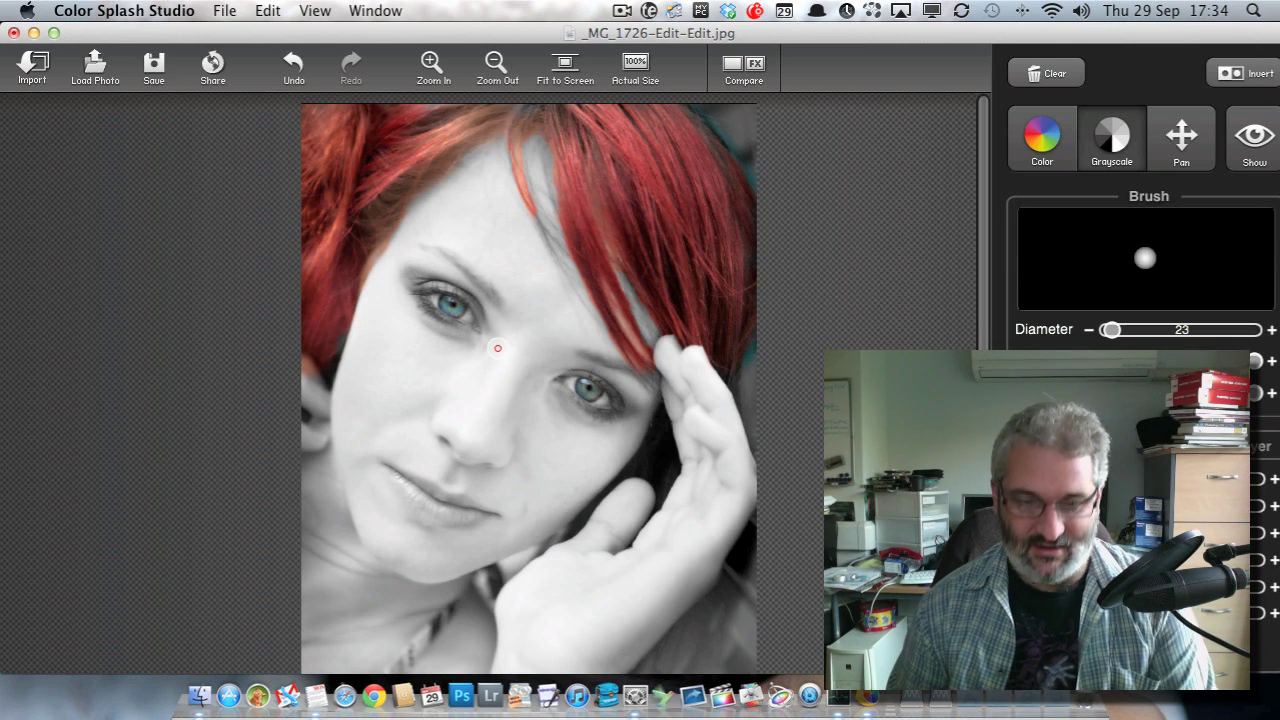
scroll(498, 348, "down", 3)
scroll(498, 348, "up", 5)
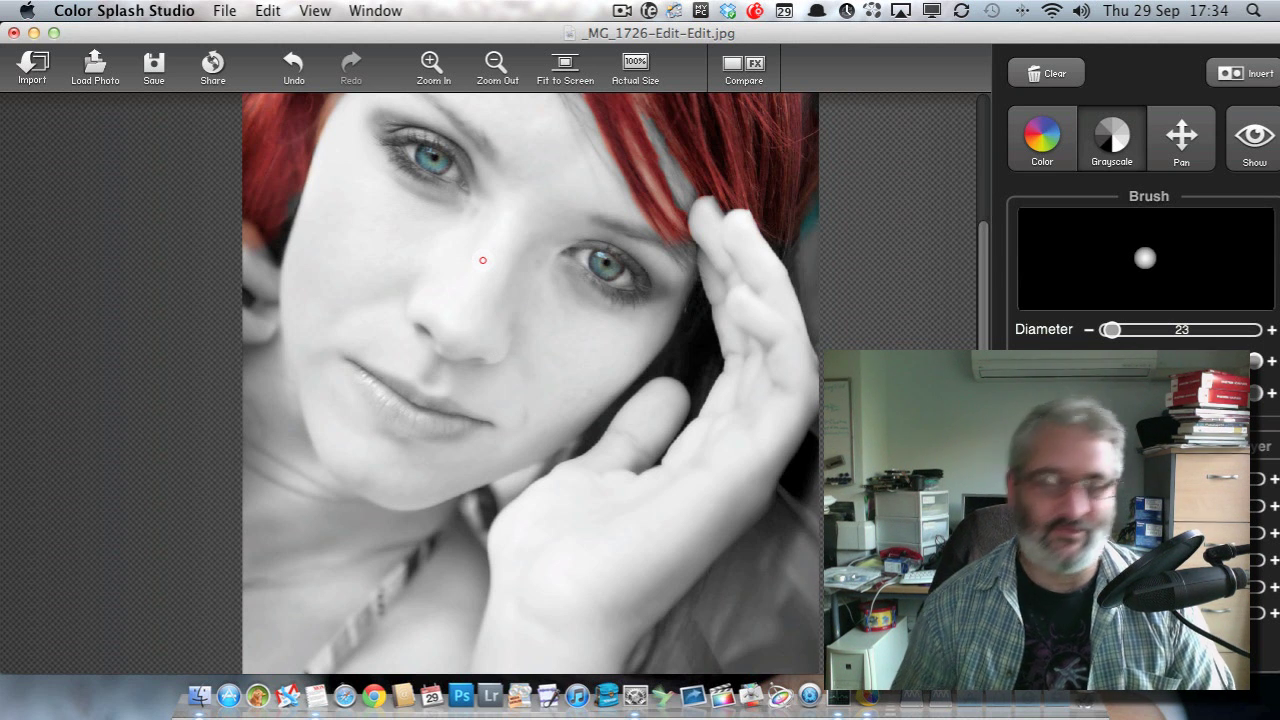
scroll(528, 217, "up", 5)
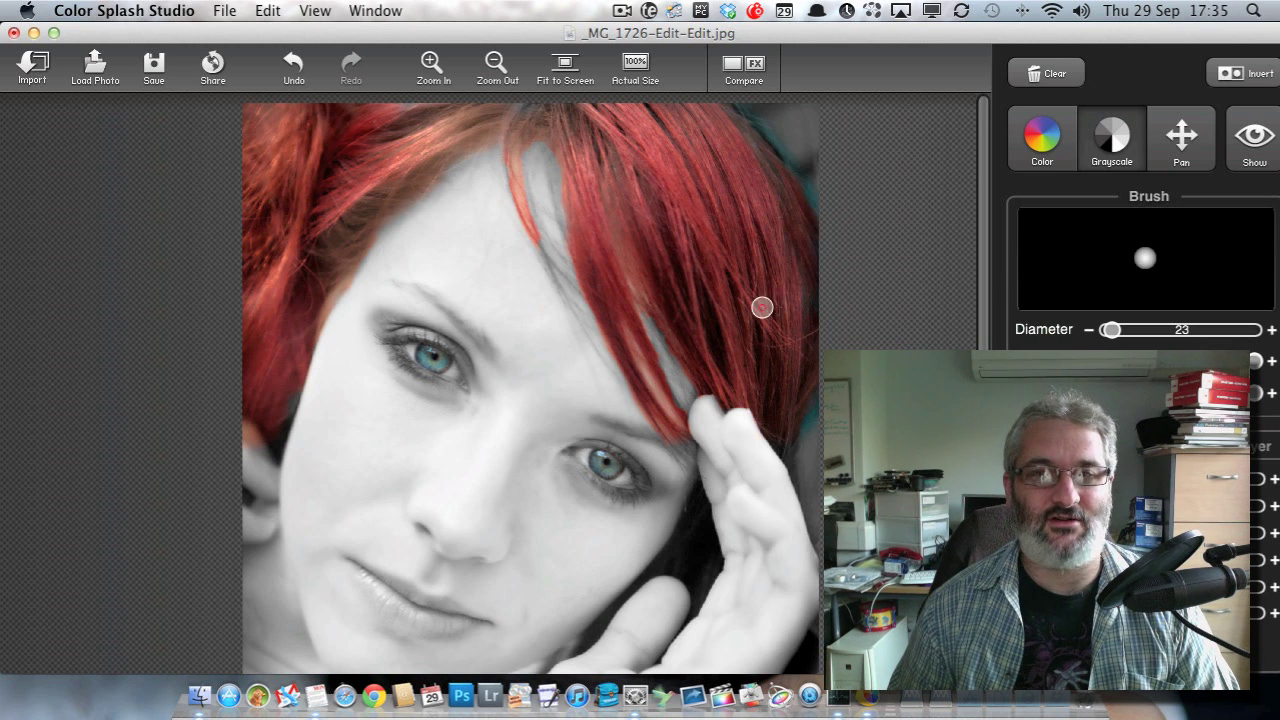
left_click(1058, 135)
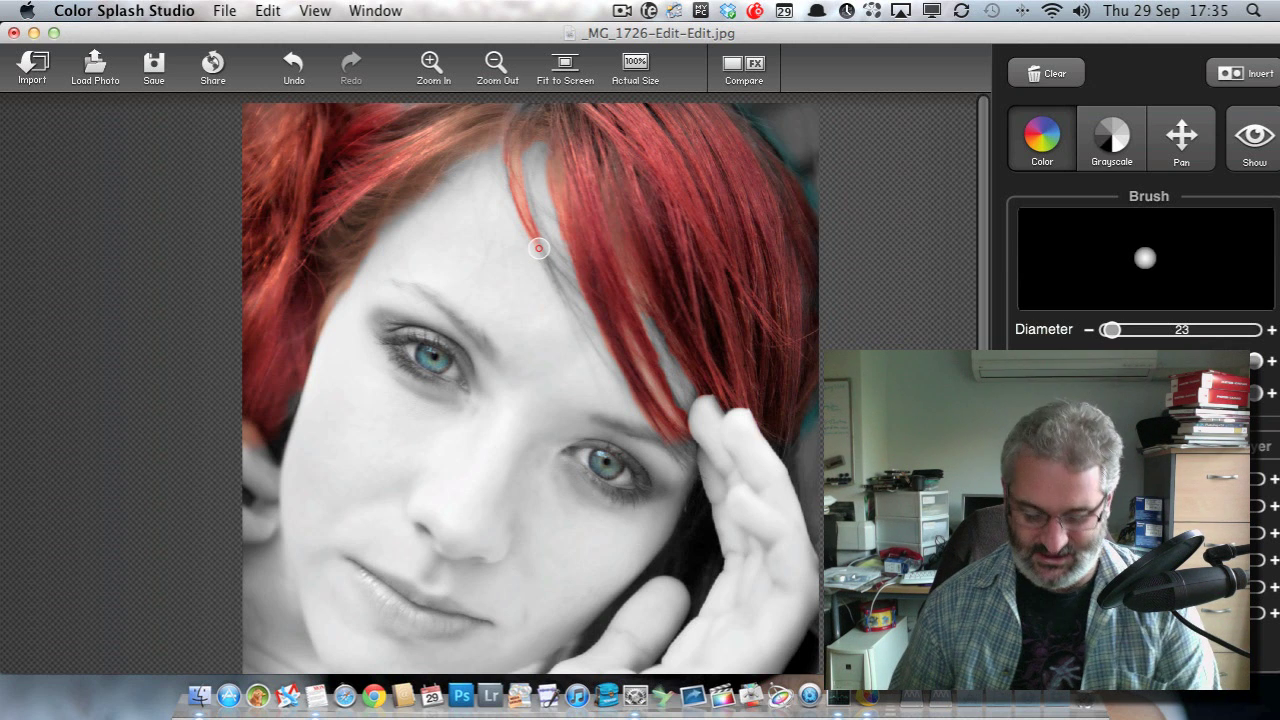
key("bracketleft")
key("bracketleft")
key("bracketleft")
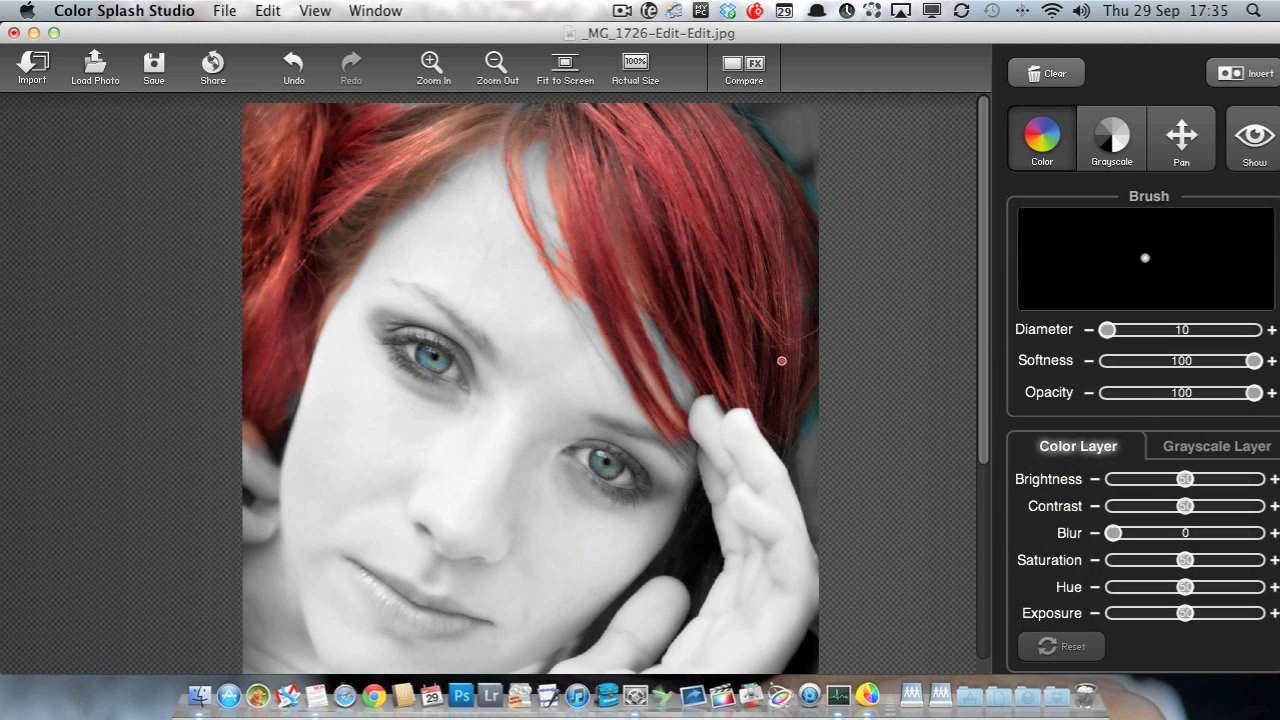
Lower the color layer's contrast slightly and fine-tune its exposure, leaving the blur at 0.
key("super+minus")
key("super+minus")
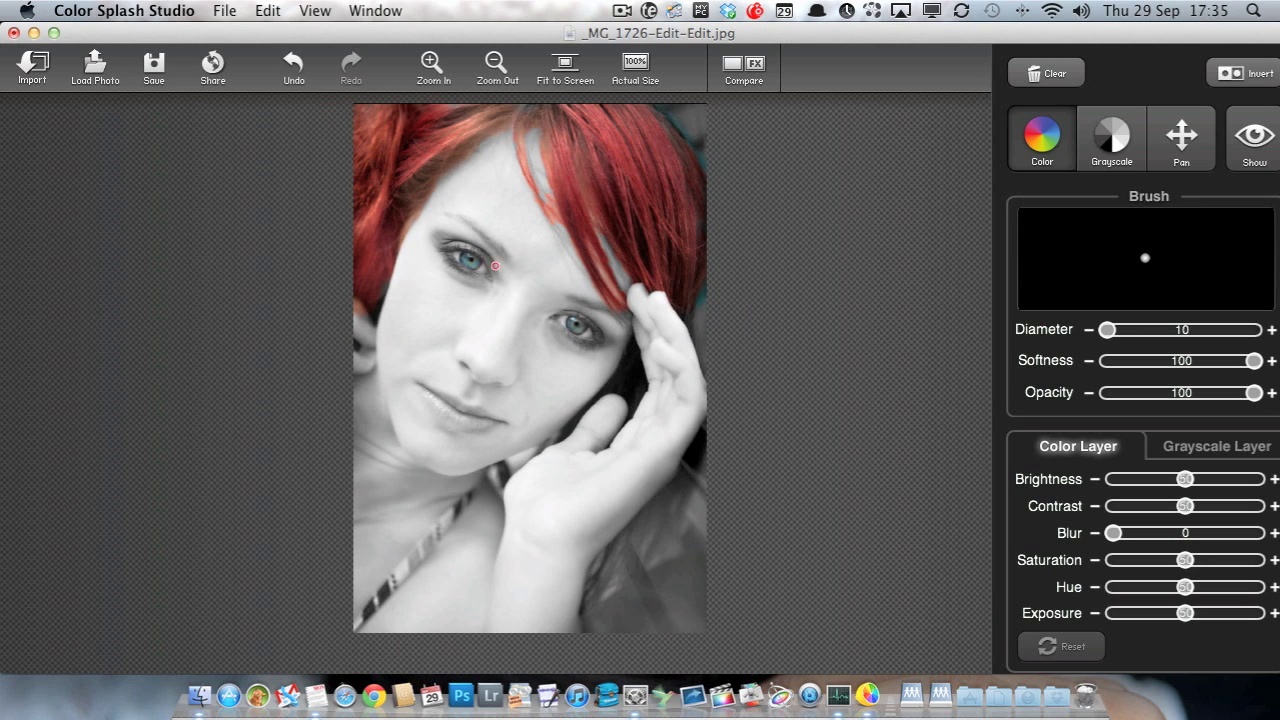
left_click(1185, 480)
left_click_drag(1185, 480, 1184, 509)
left_click(1186, 505)
mouse_move(1114, 533)
left_mouse_down()
mouse_move(1227, 540)
mouse_move(1093, 540)
left_mouse_up()
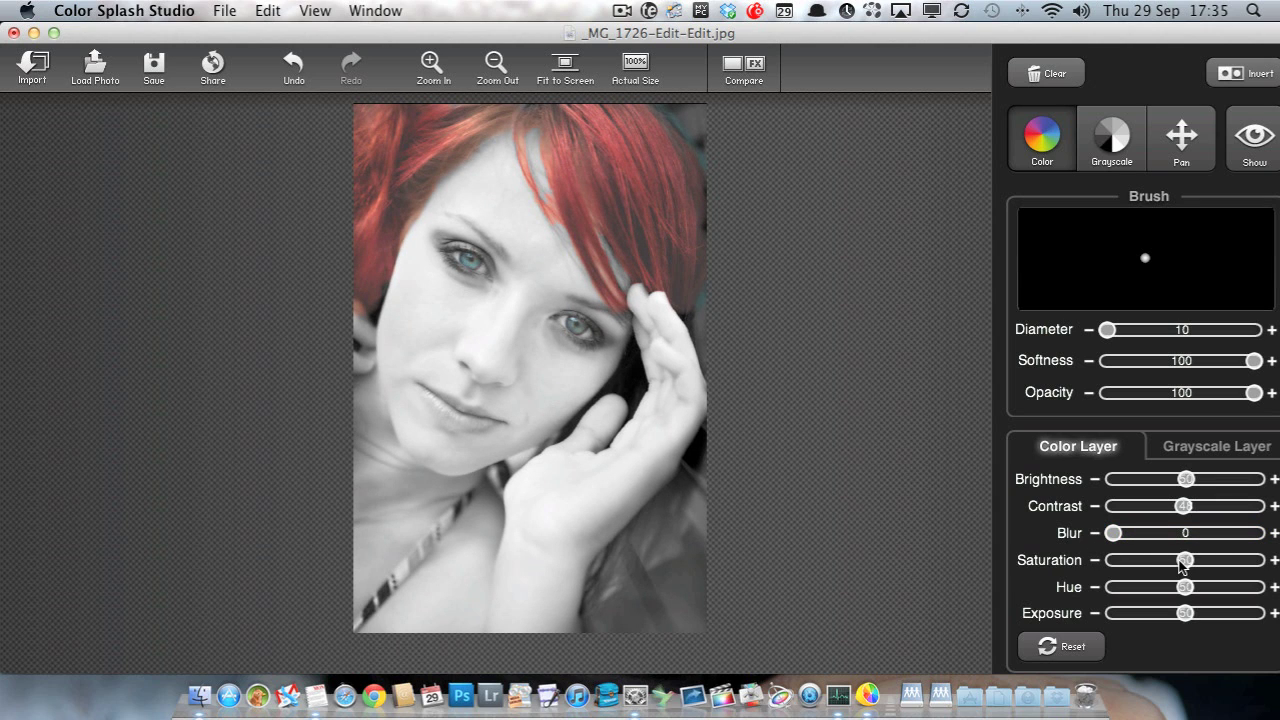
mouse_move(1183, 613)
left_mouse_down()
mouse_move(1203, 617)
mouse_move(1169, 615)
mouse_move(1185, 616)
left_mouse_up()
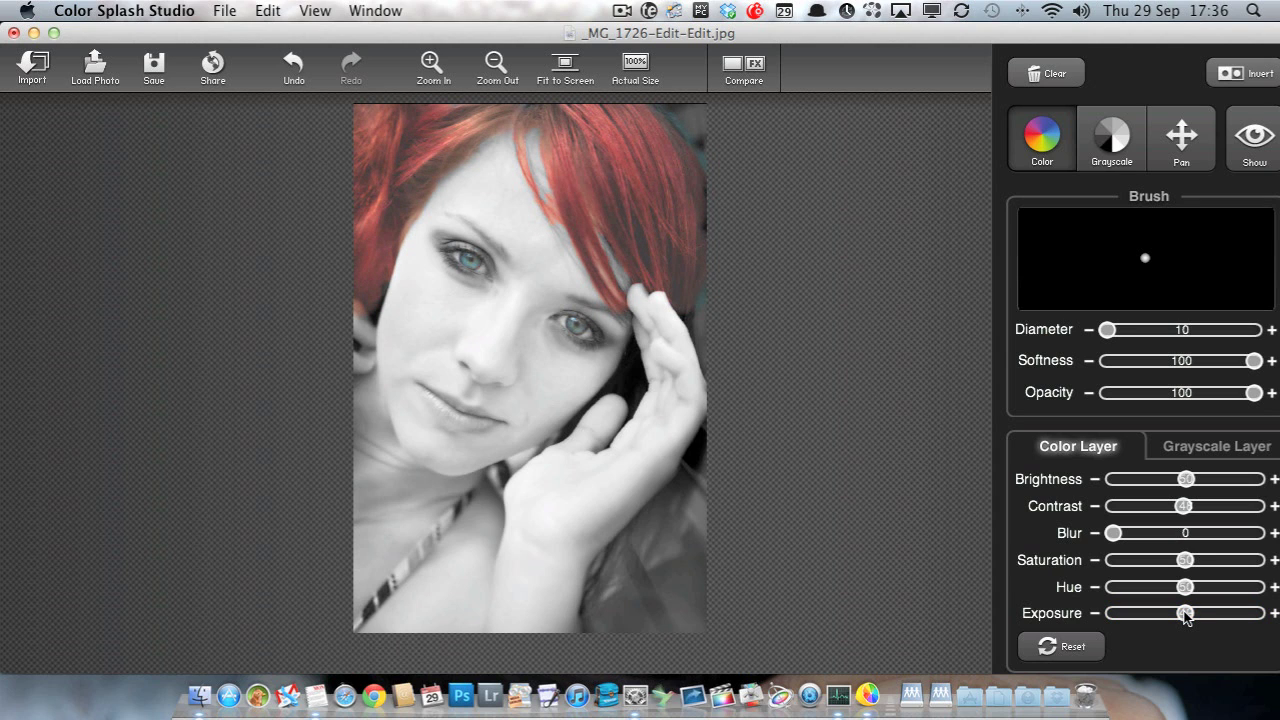
Lower the grayscale layer's brightness and contrast slightly, keeping its blur at 0.
left_click(1191, 447)
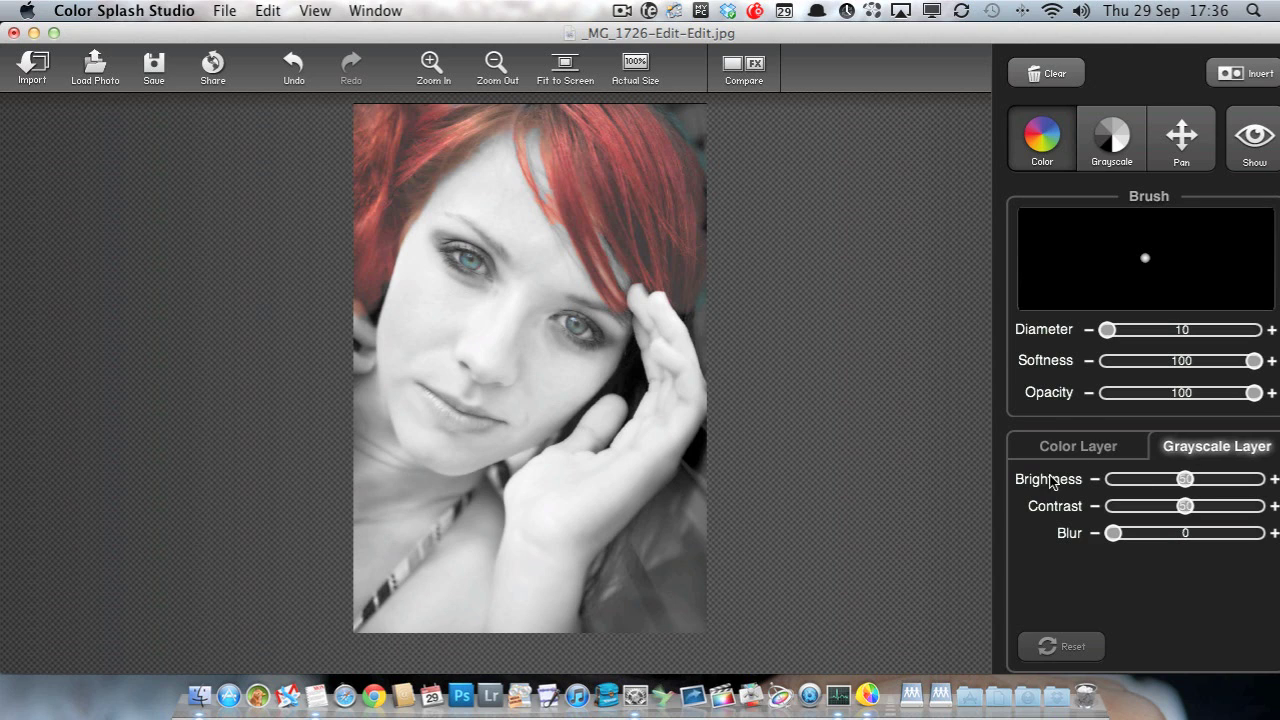
left_click_drag(1185, 480, 1183, 510)
mouse_move(1114, 535)
left_mouse_down()
mouse_move(1177, 546)
mouse_move(1112, 550)
left_mouse_up()
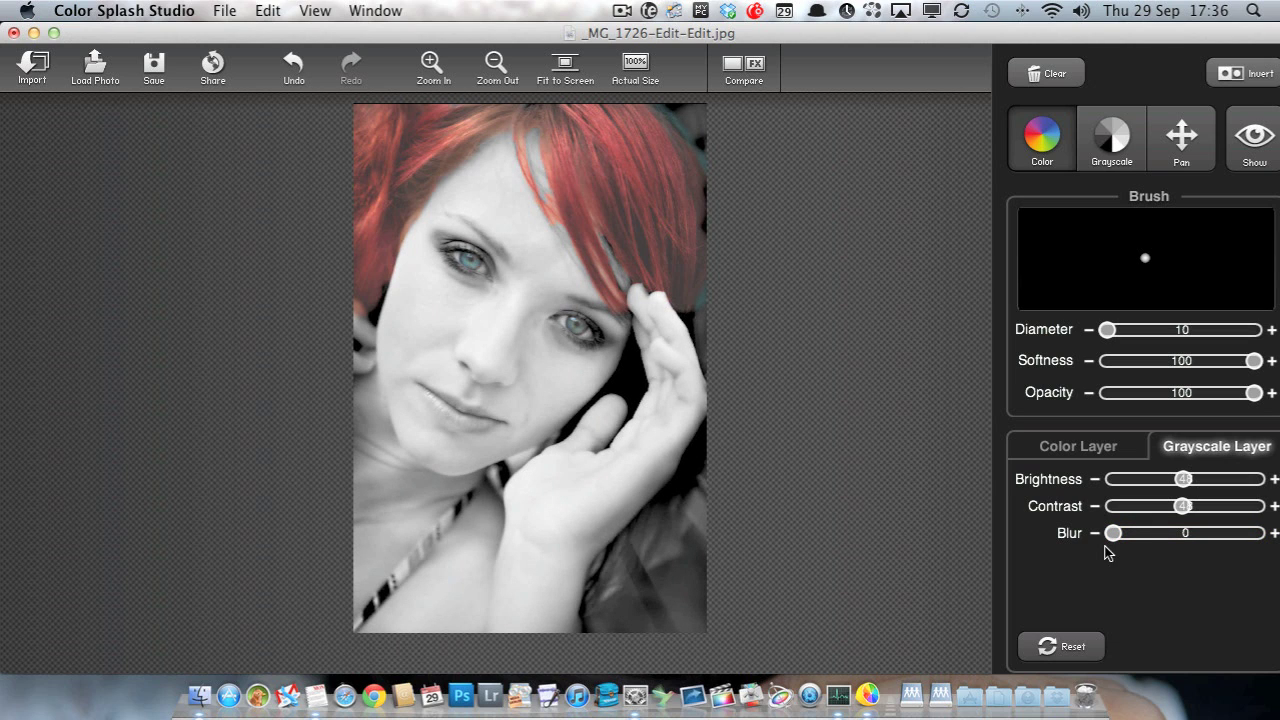
Try darker and lighter brightness values between 41 and 51 on the grayscale layer.
mouse_move(1182, 482)
left_mouse_down()
mouse_move(1195, 482)
mouse_move(1183, 484)
left_mouse_up()
left_click(1095, 482)
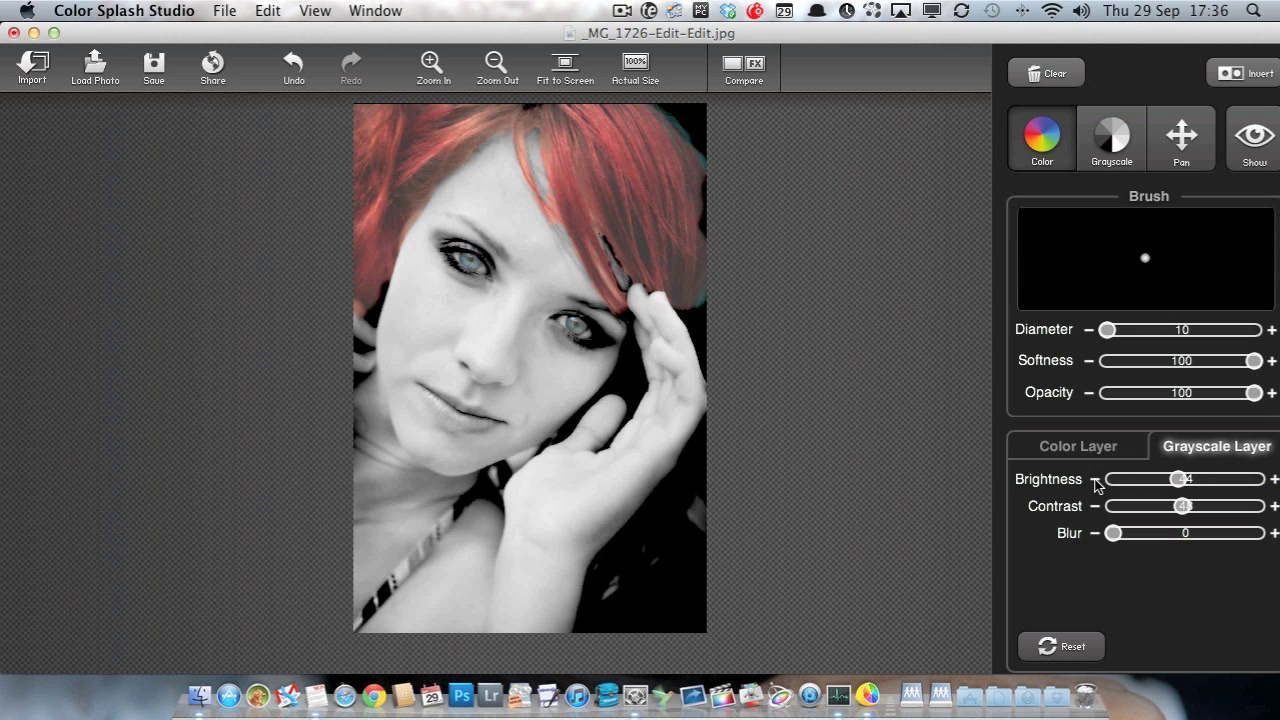
left_click(1097, 484)
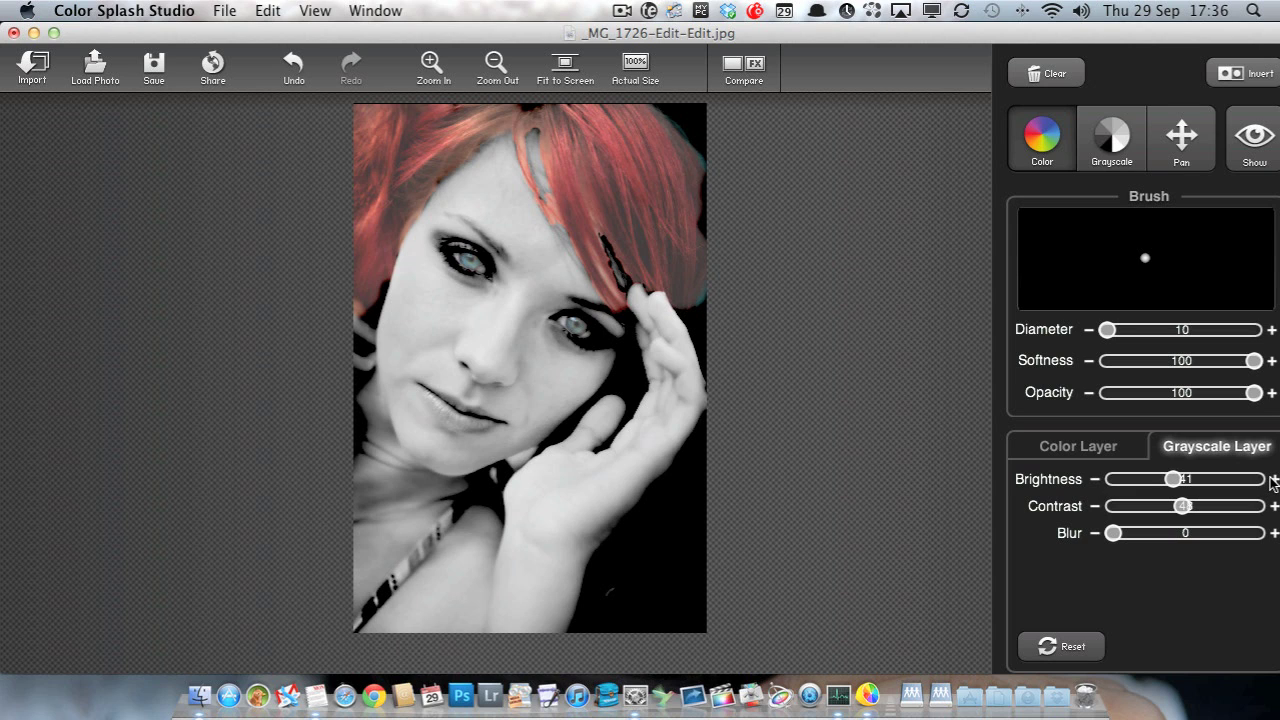
left_click(1272, 482)
left_click(1272, 482)
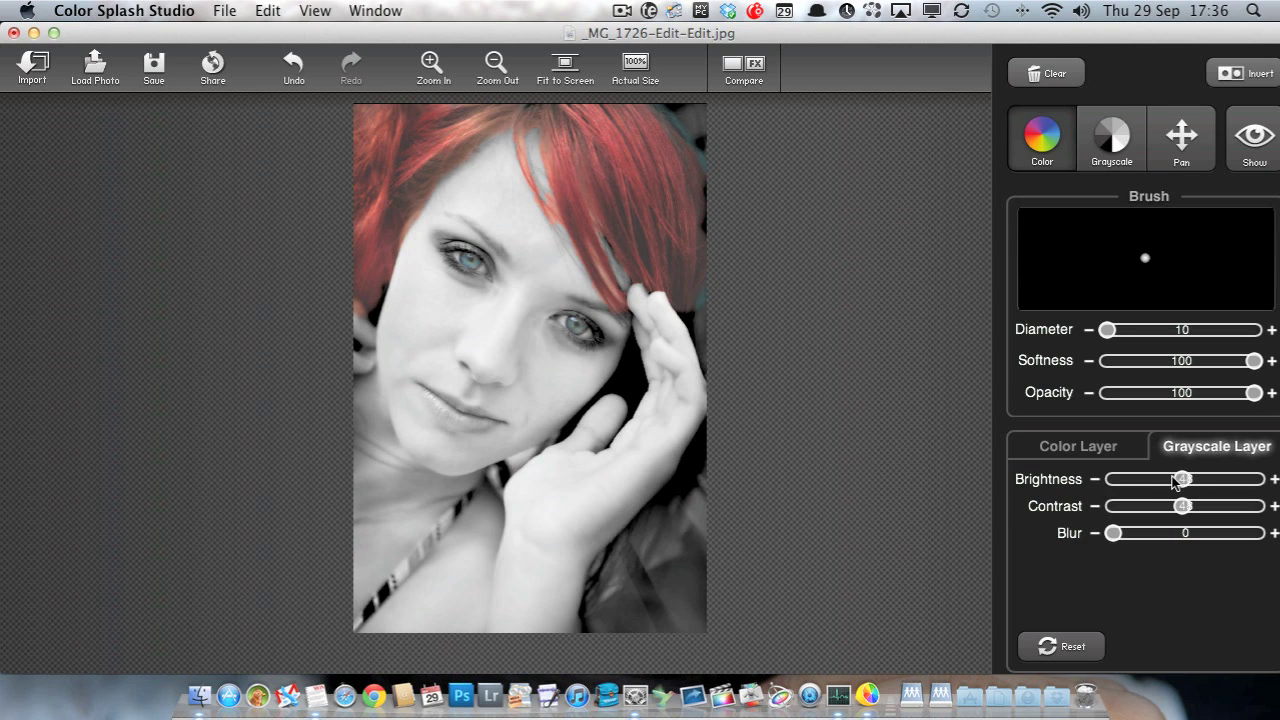
left_click(1274, 482)
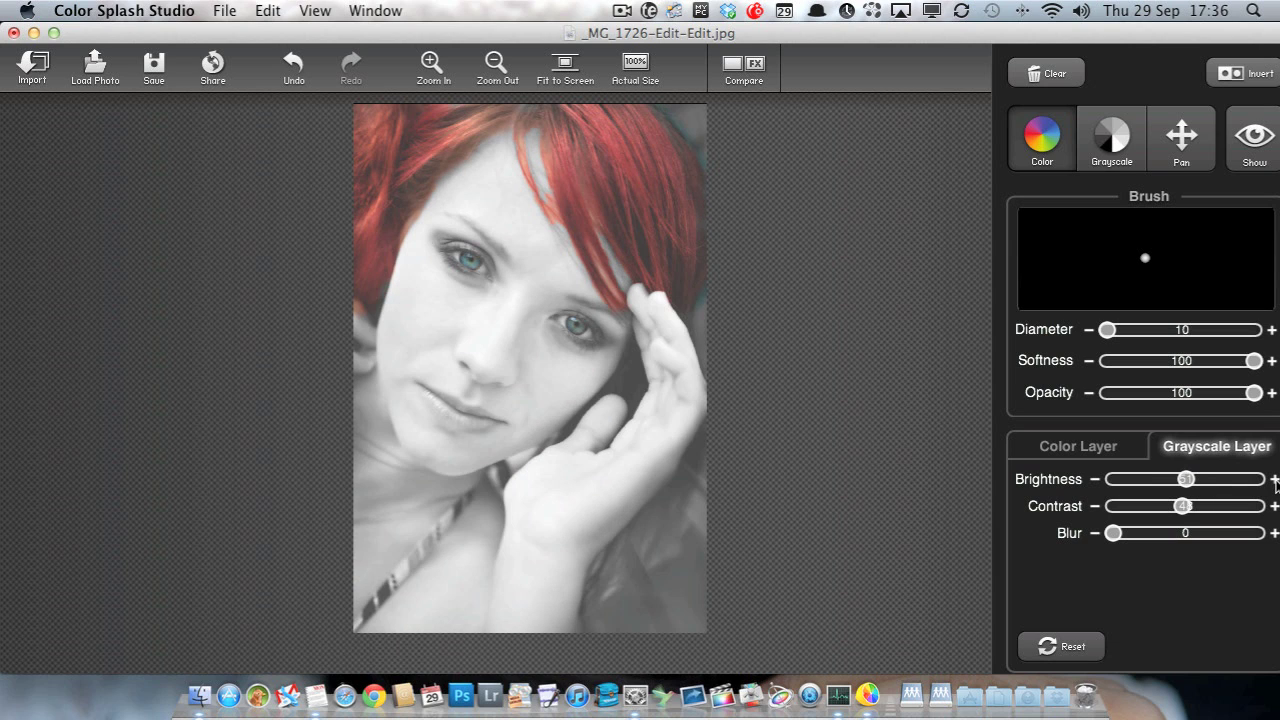
left_click(1275, 483)
left_click(1095, 480)
left_click(1095, 480)
left_click(1095, 480)
left_click(1095, 480)
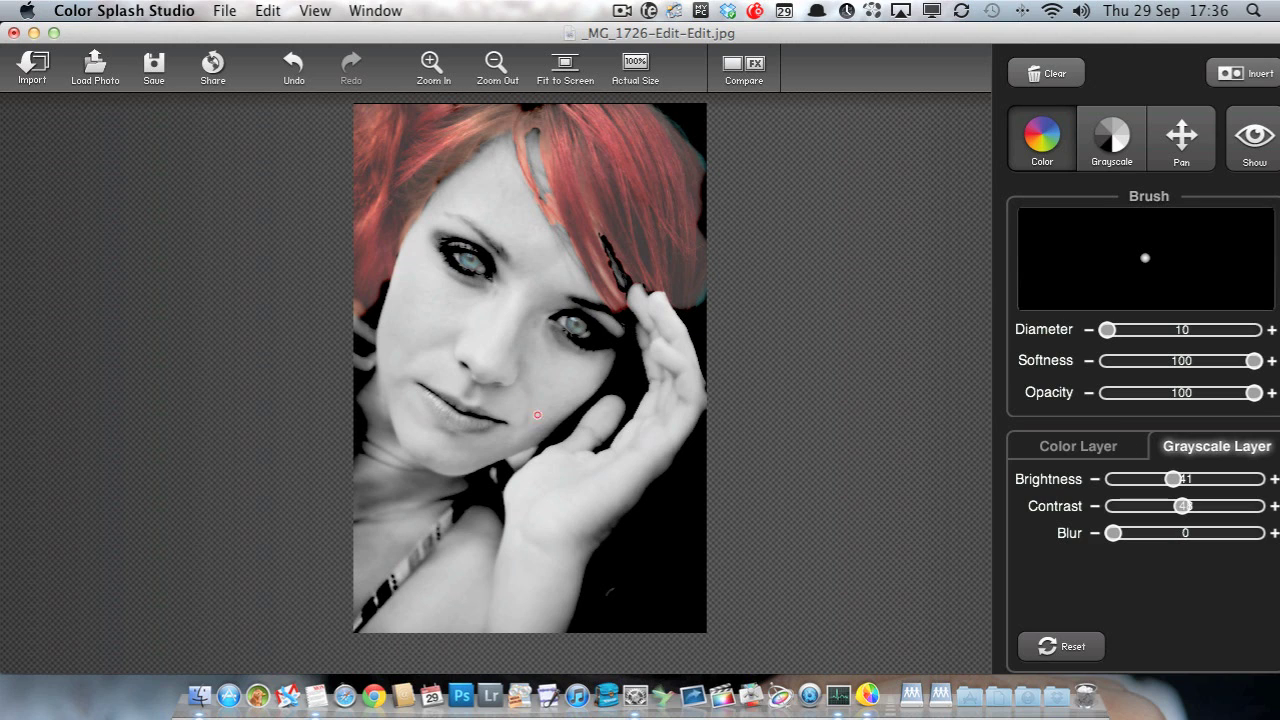
Raise the grayscale layer's brightness, set its contrast to 45 and return to the color layer's adjustments.
left_click_drag(1173, 482, 1180, 507)
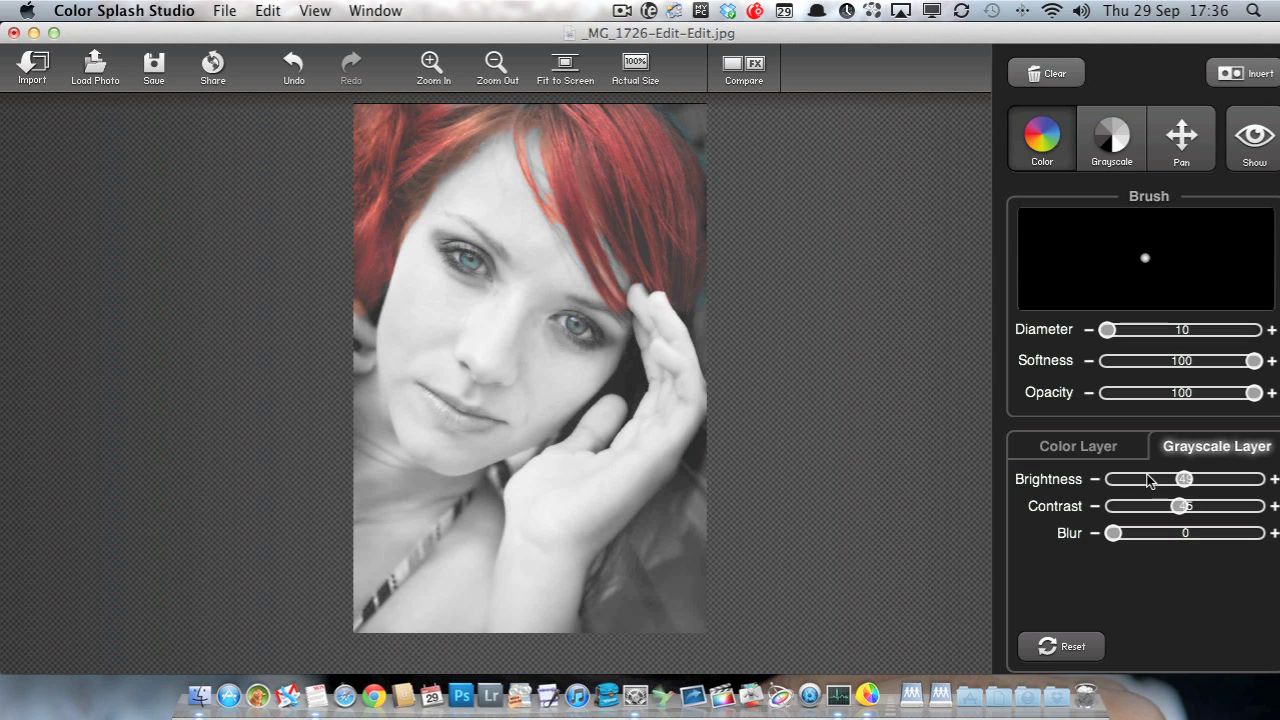
left_click(1109, 448)
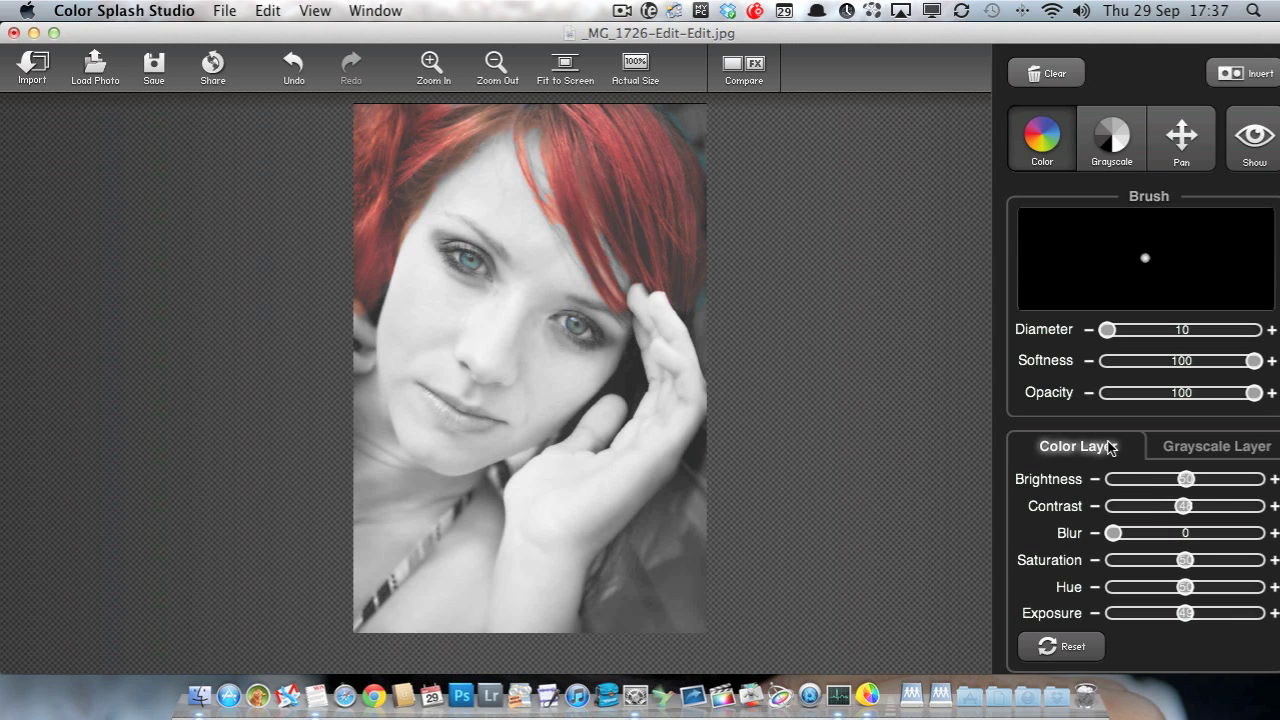